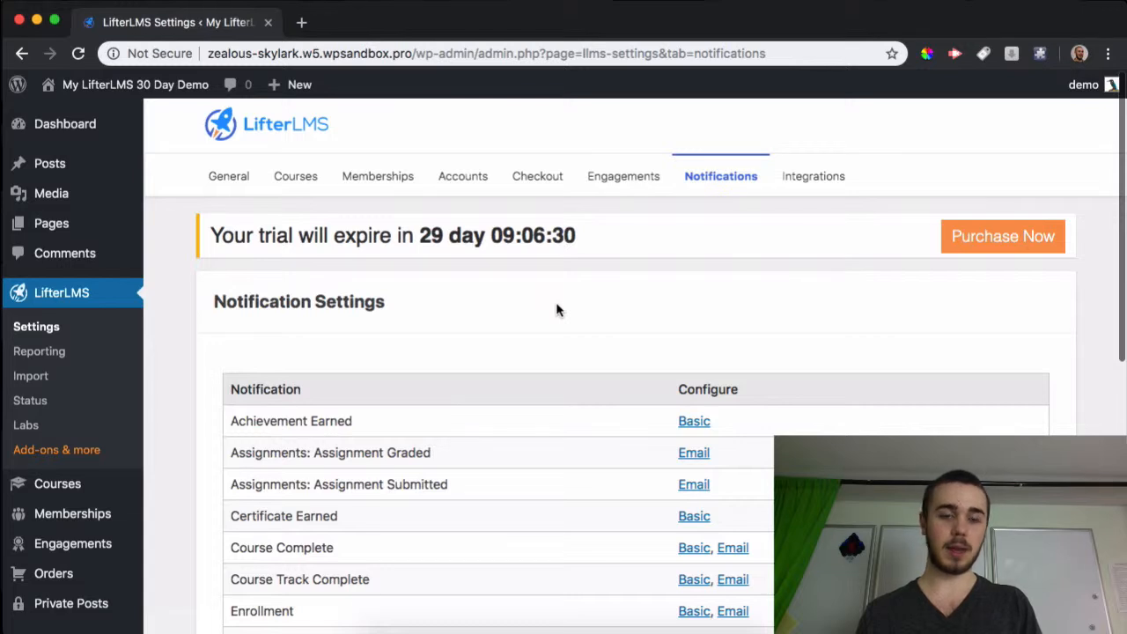
Step: Look through the list of notification types and open the site's front end in a separate browser tab
scroll(556, 310, "down", 5)
scroll(493, 292, "up", 1)
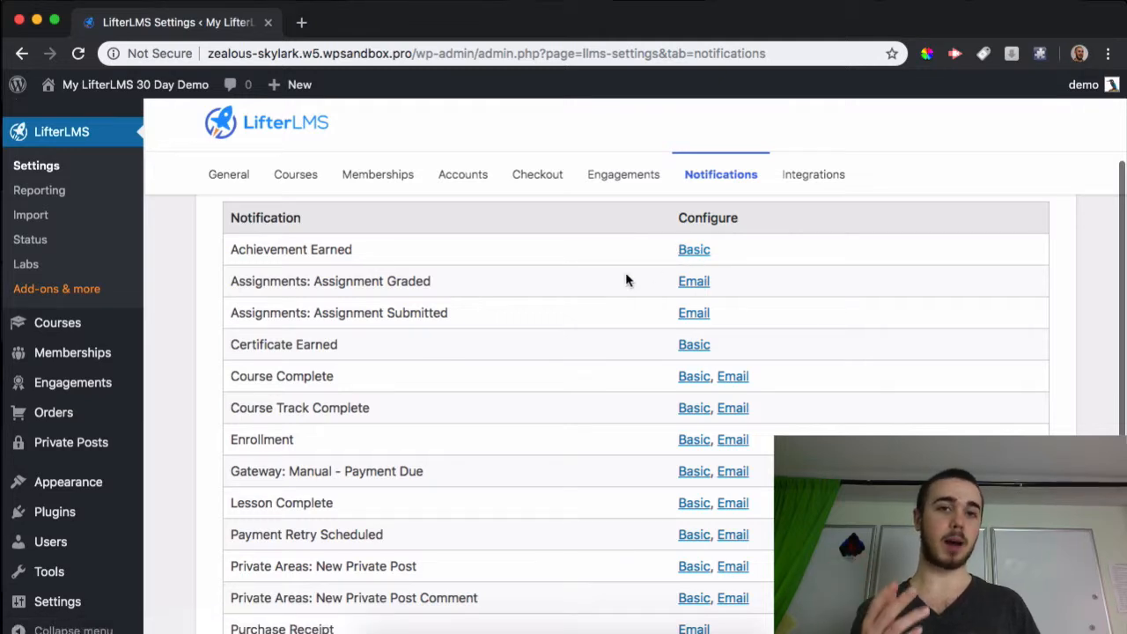
scroll(453, 311, "down", 3)
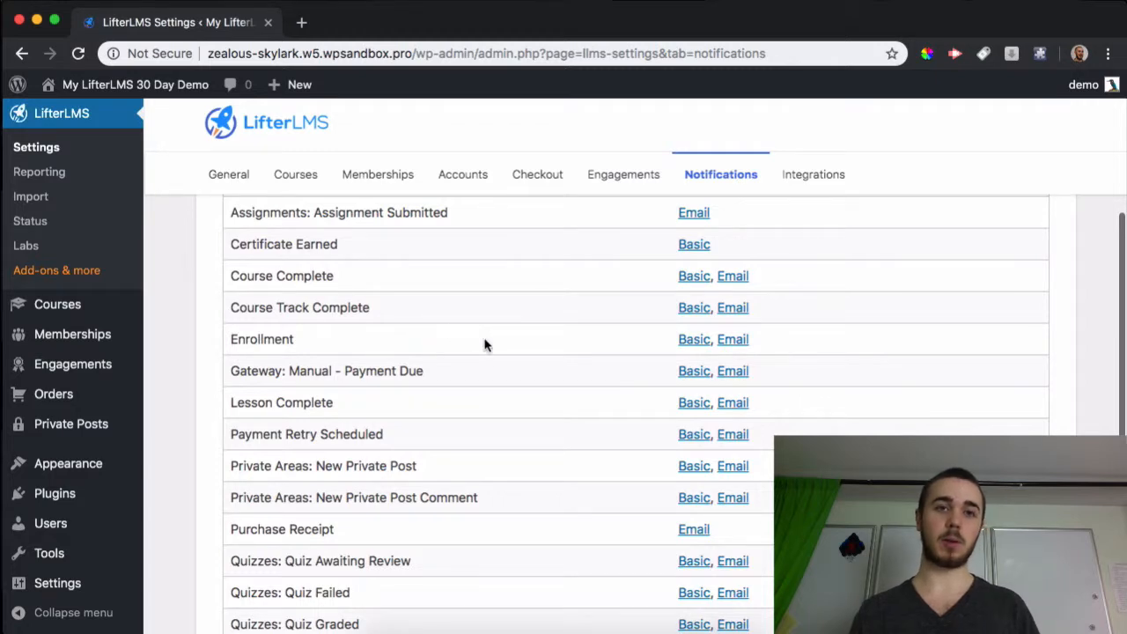
right_click(178, 84)
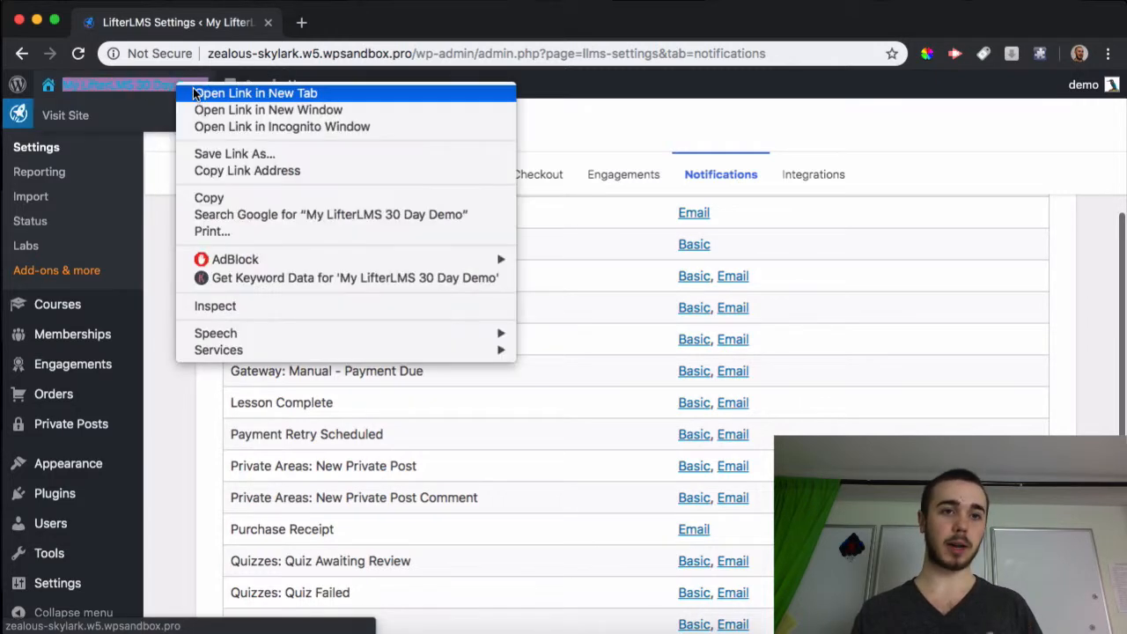
left_click(200, 93)
left_click(197, 350)
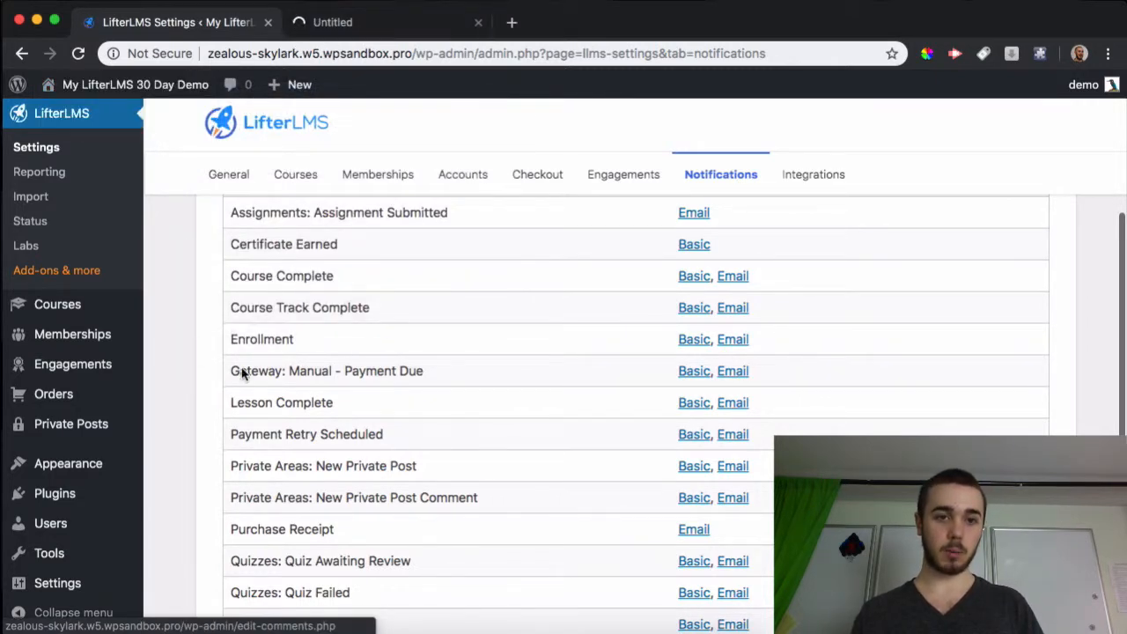
Step: Open the basic Lesson Complete notification and review its title, body, icon and subscriber settings, including the icon image picker
left_click(693, 407)
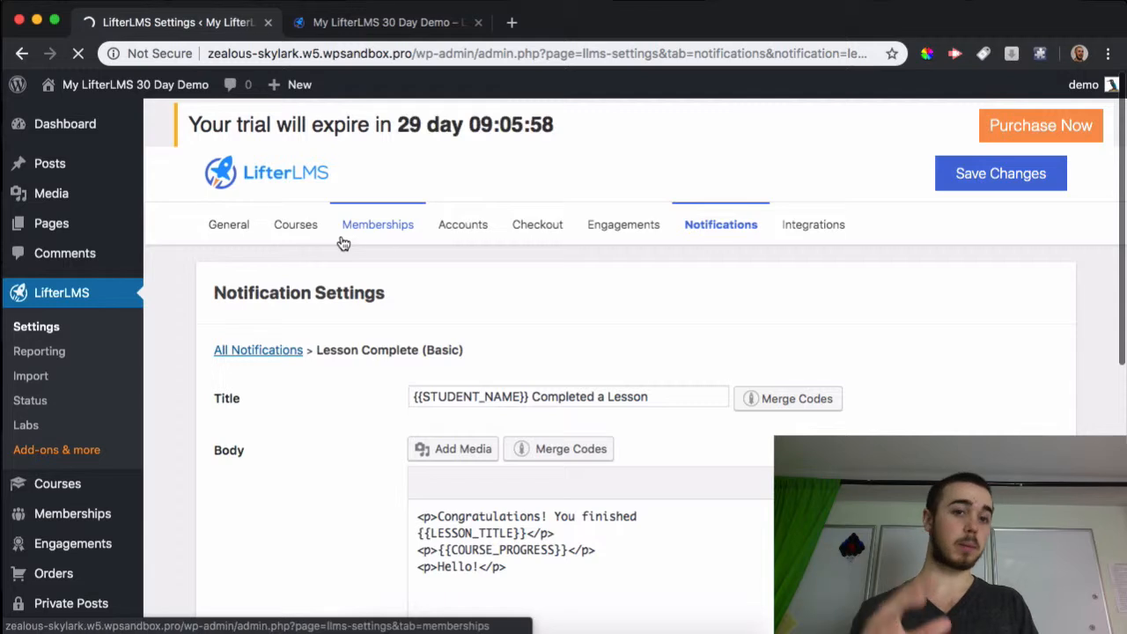
scroll(397, 272, "down", 5)
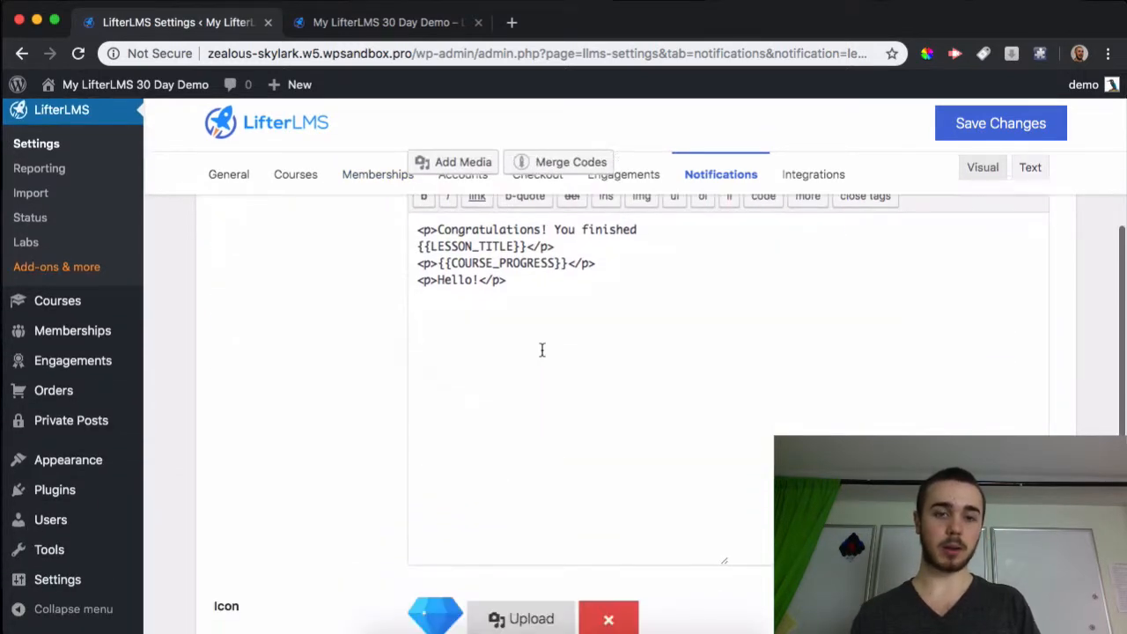
scroll(543, 350, "up", 4)
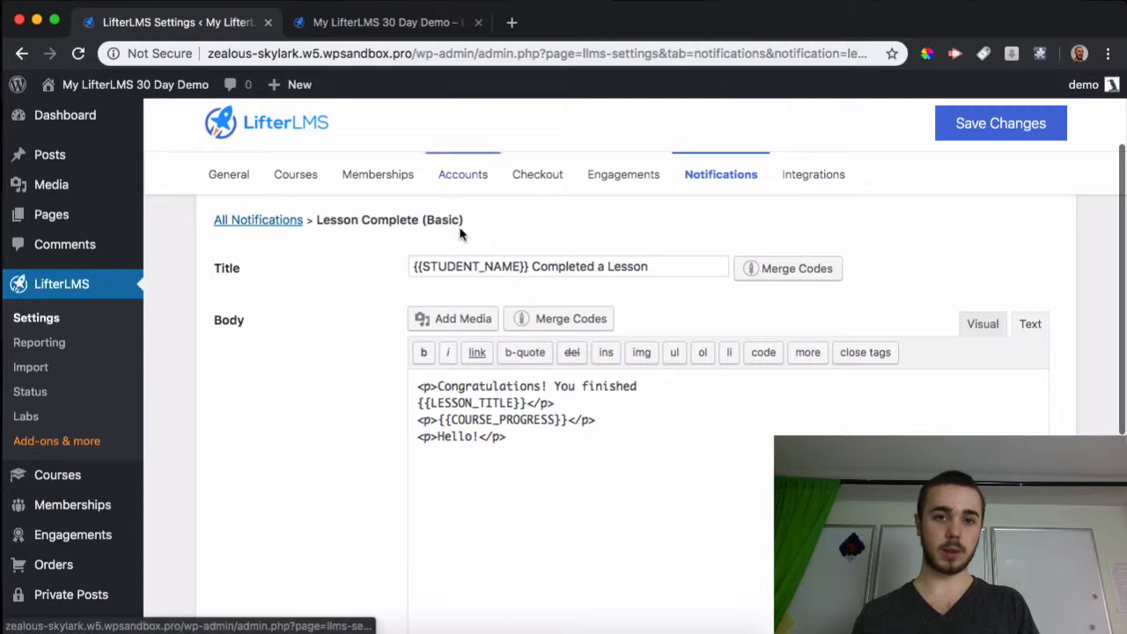
scroll(464, 236, "down", 1)
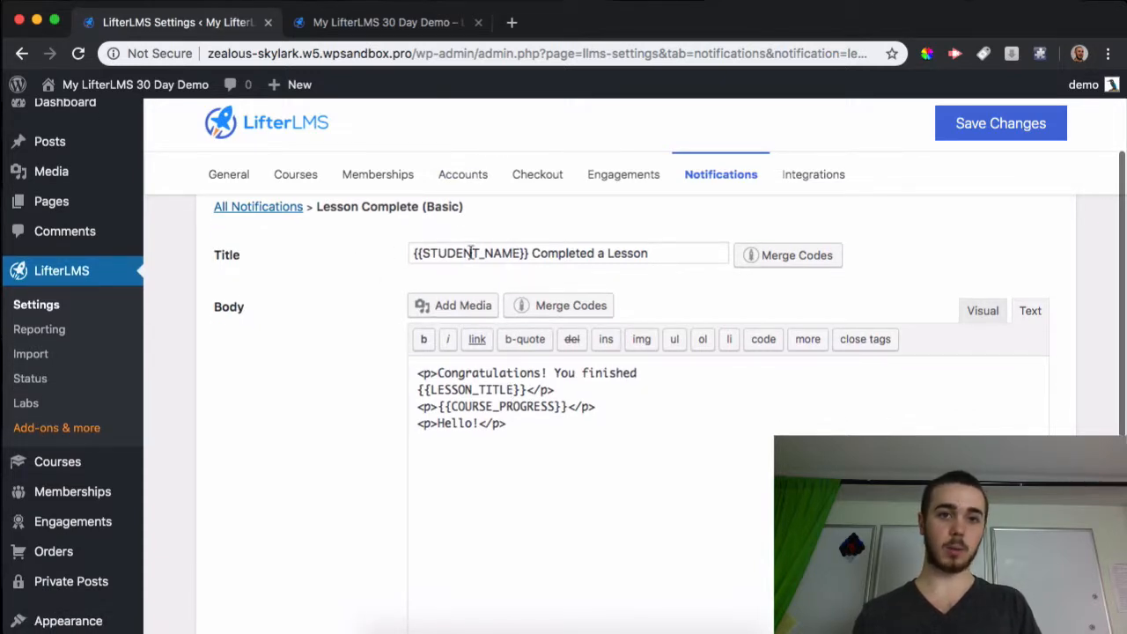
scroll(626, 252, "down", 3)
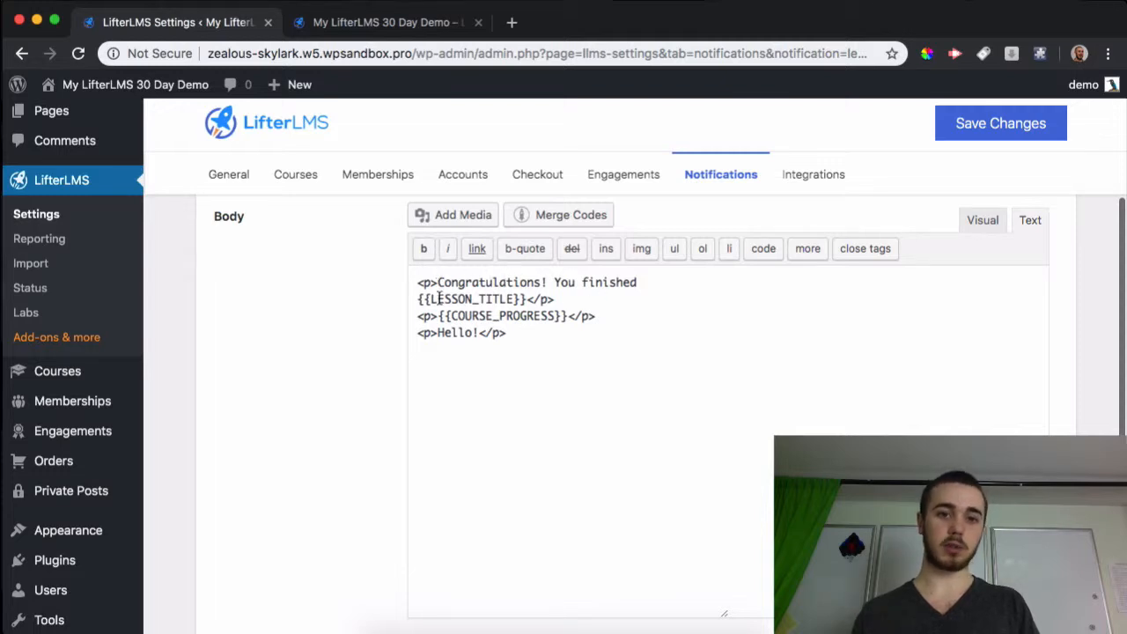
scroll(484, 367, "down", 1)
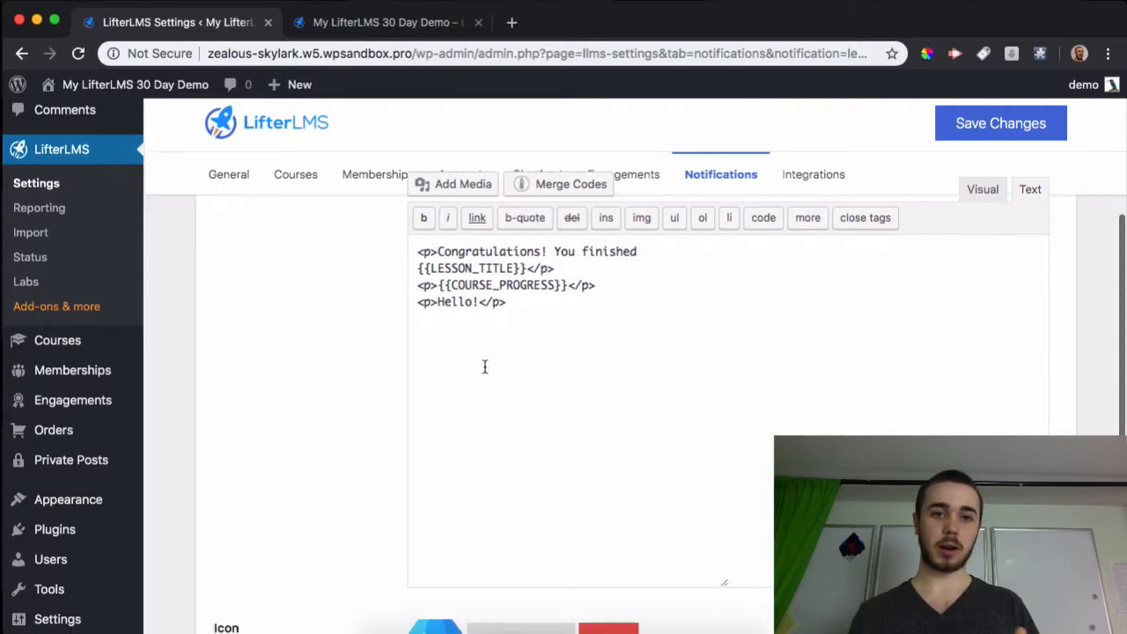
scroll(490, 302, "down", 5)
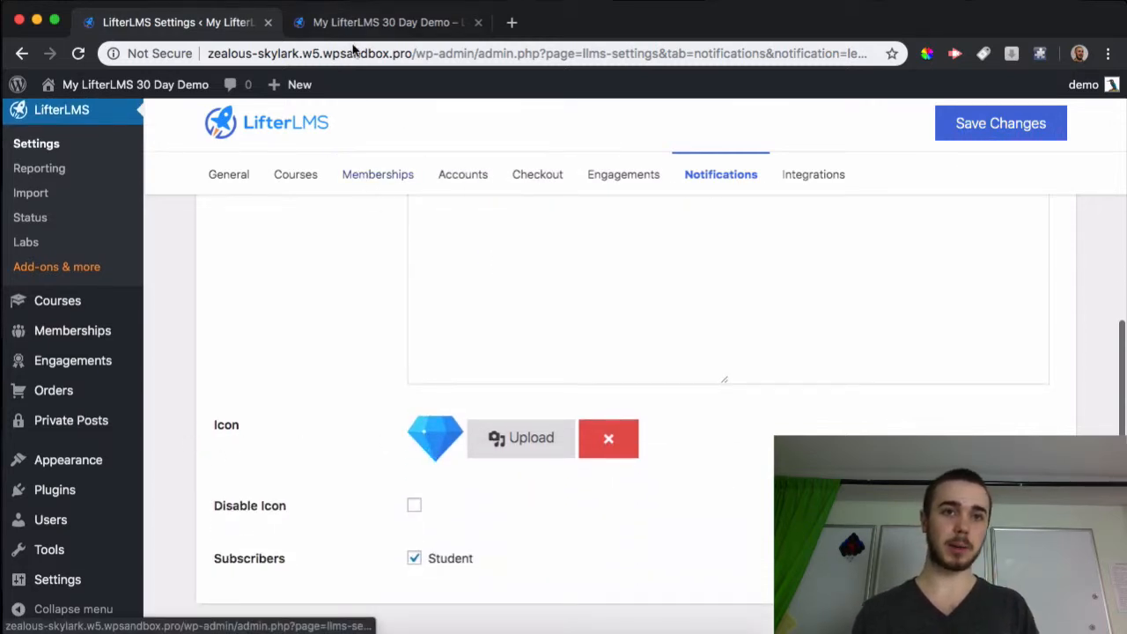
left_click(532, 438)
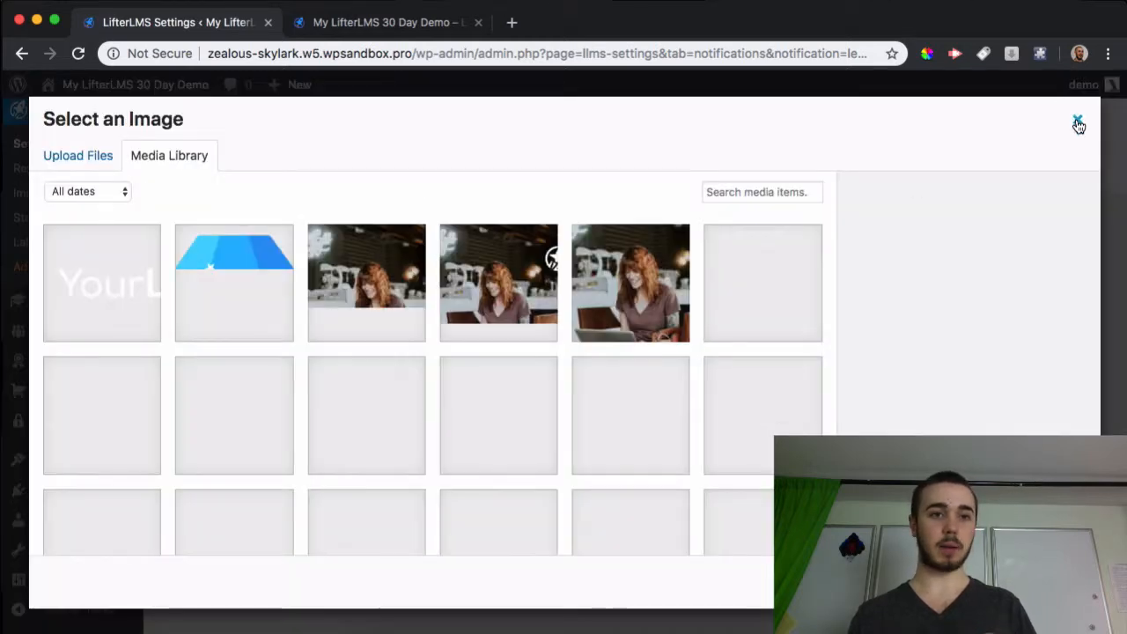
left_click(1078, 122)
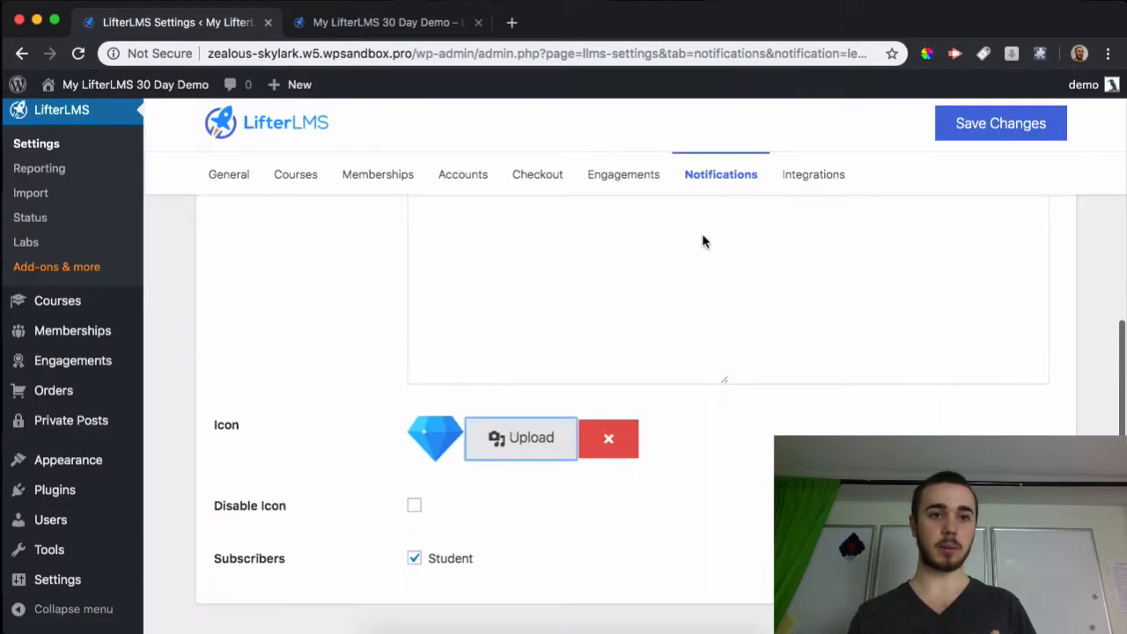
Step: Switch to the site's front end and open its Courses page
left_click(364, 25)
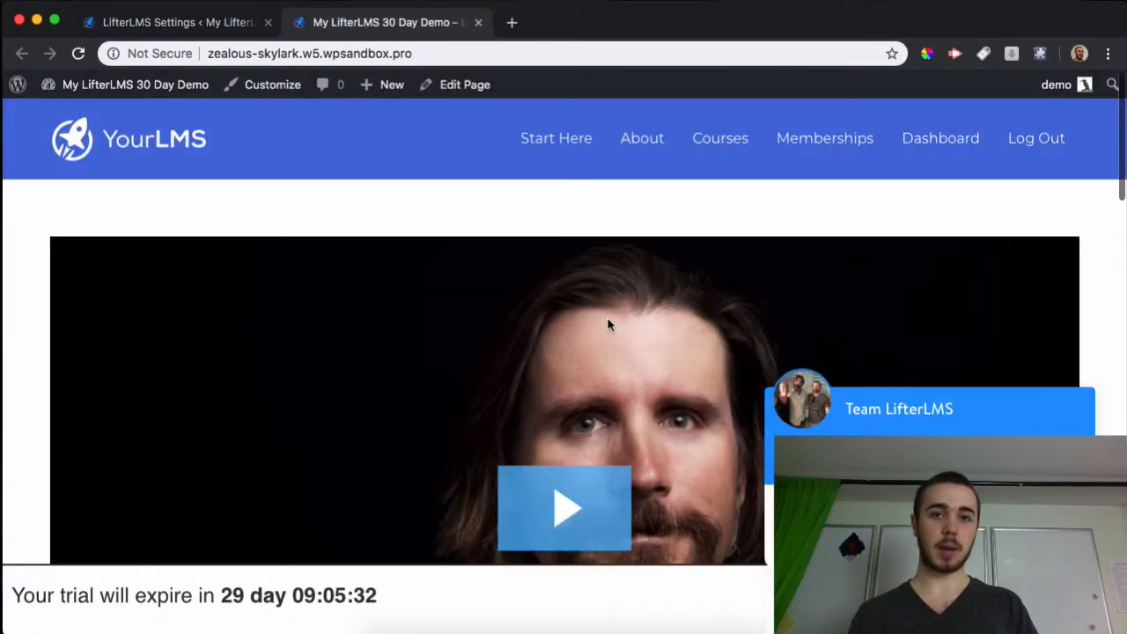
scroll(607, 325, "down", 10)
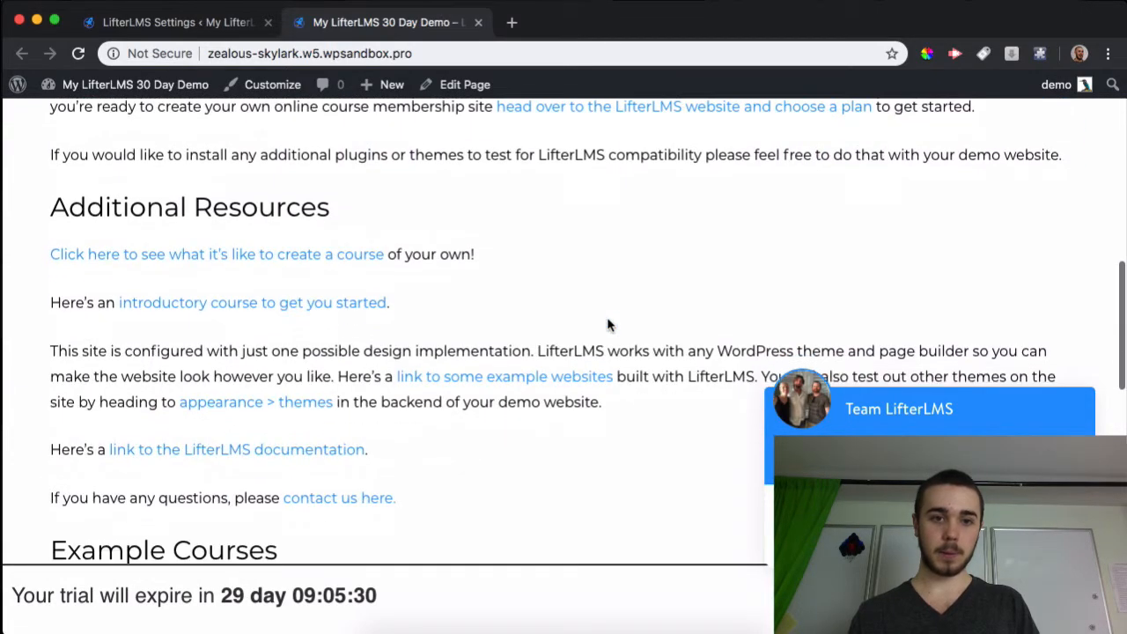
scroll(607, 325, "up", 10)
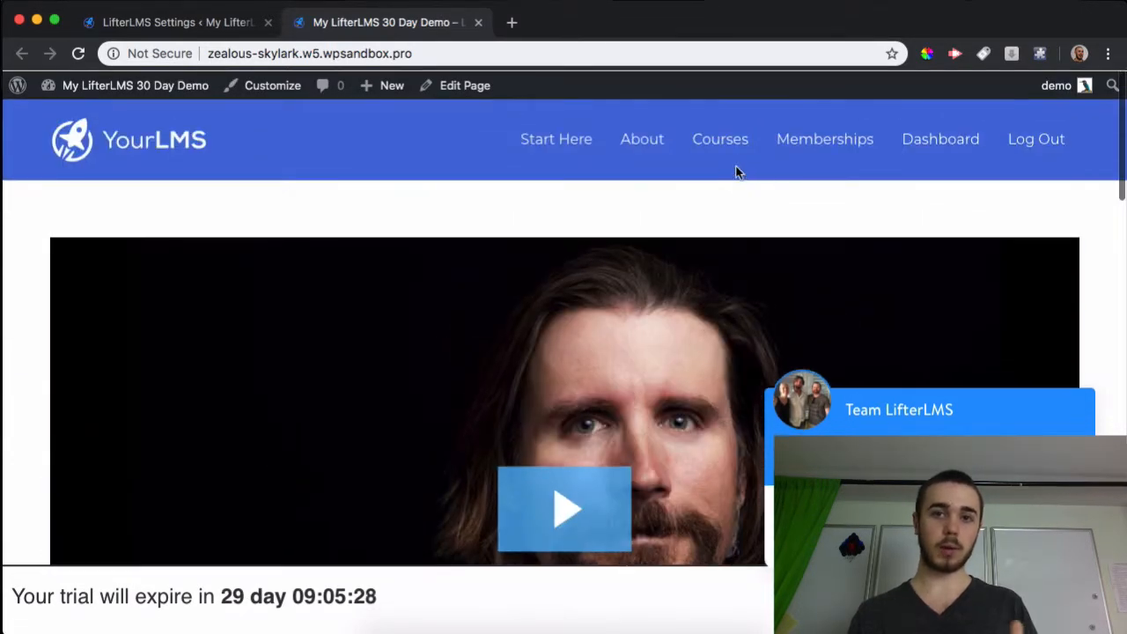
left_click(722, 157)
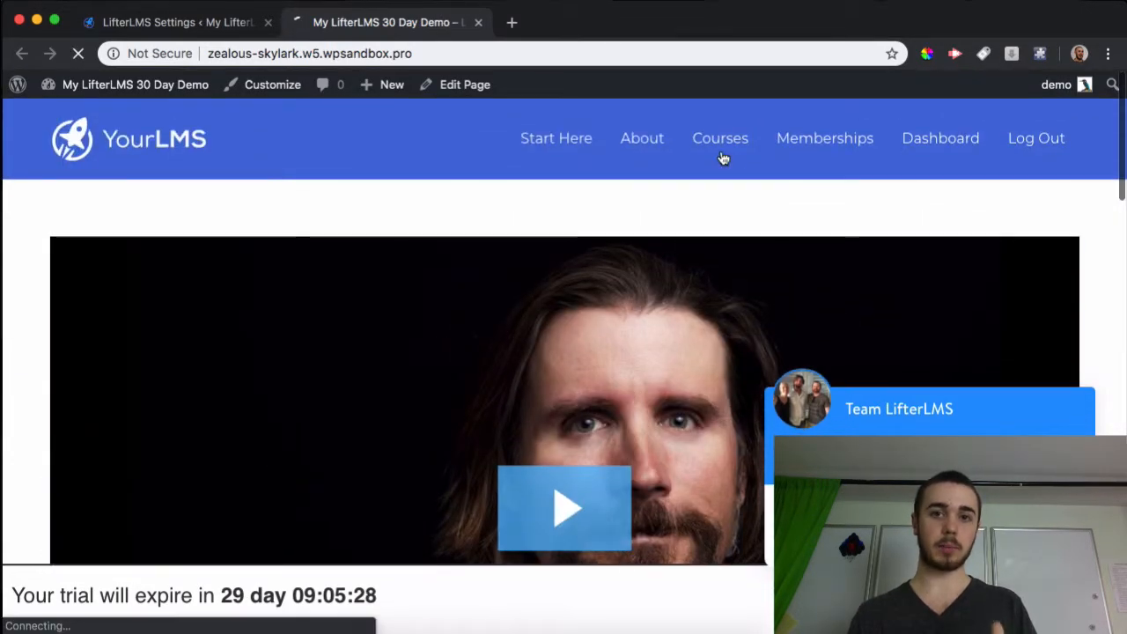
Step: Return to the Lesson Complete notification settings and check the Subscribers option
left_click(211, 24)
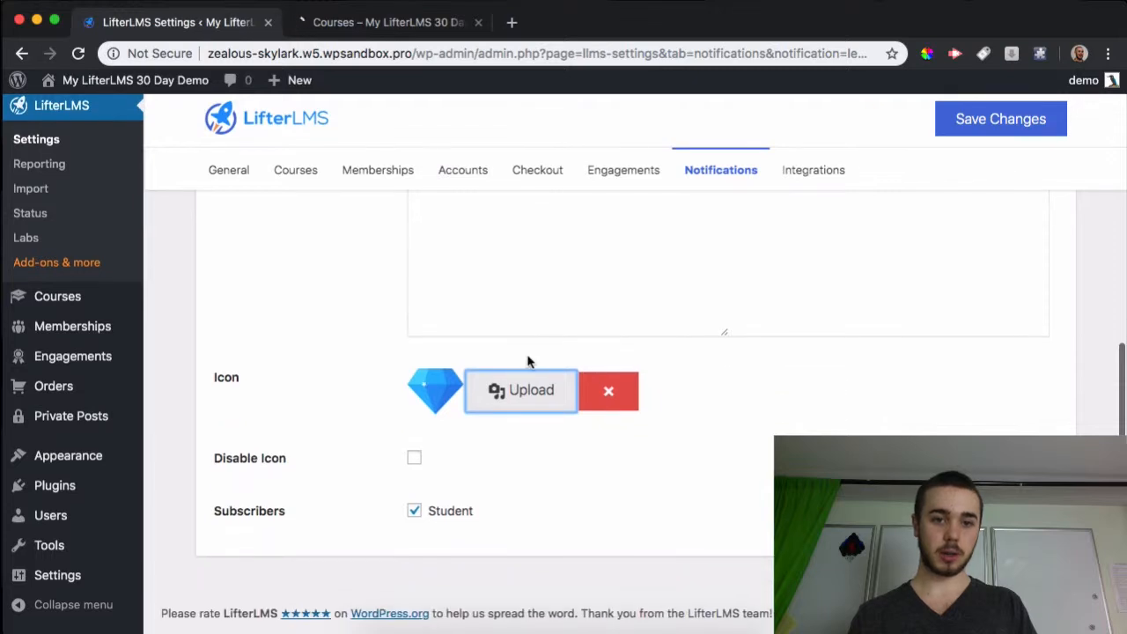
left_click_drag(231, 517, 264, 517)
left_click(273, 517)
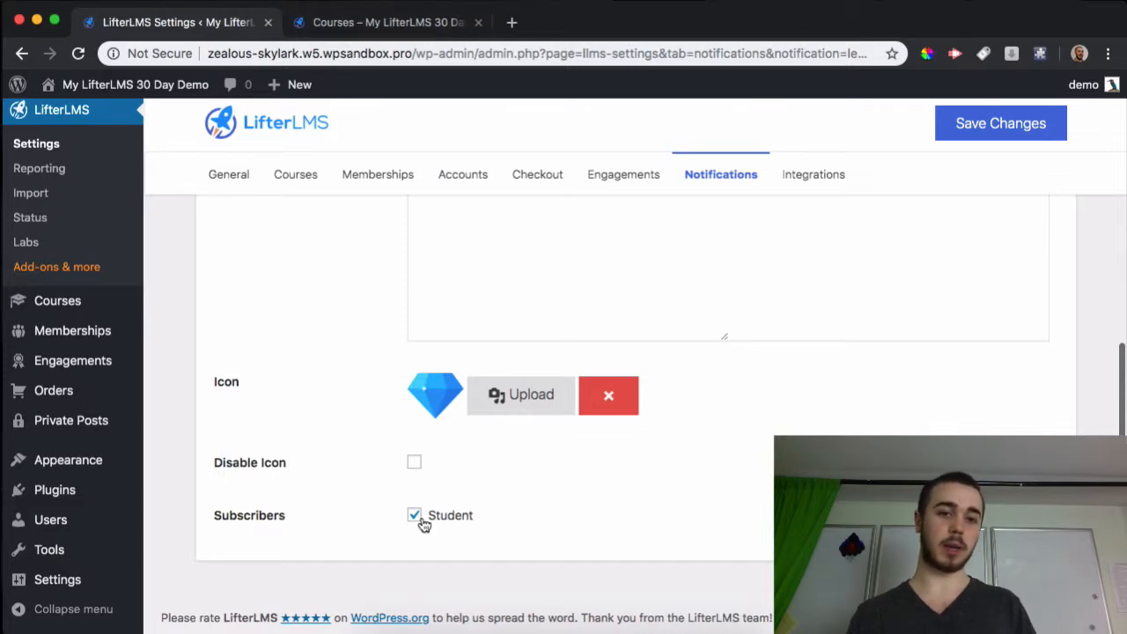
Step: Open the Segmentation lesson of the Beginner's Guide to Building Successful Online Courses on the front end and mark it complete
left_click(421, 24)
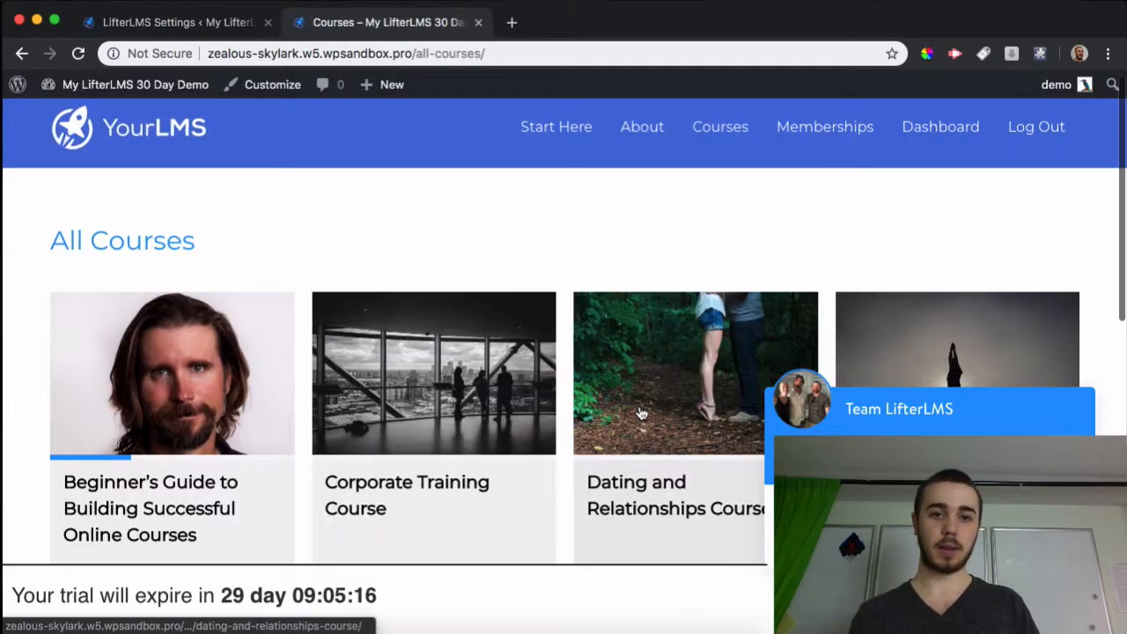
scroll(641, 414, "down", 5)
left_click(252, 197)
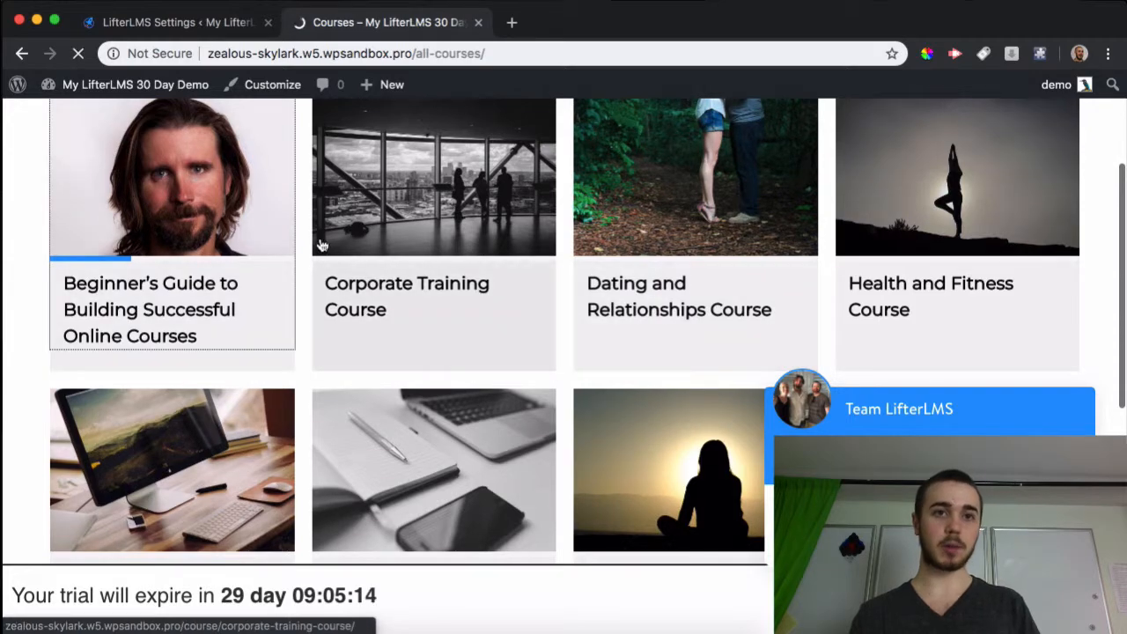
scroll(344, 229, "down", 10)
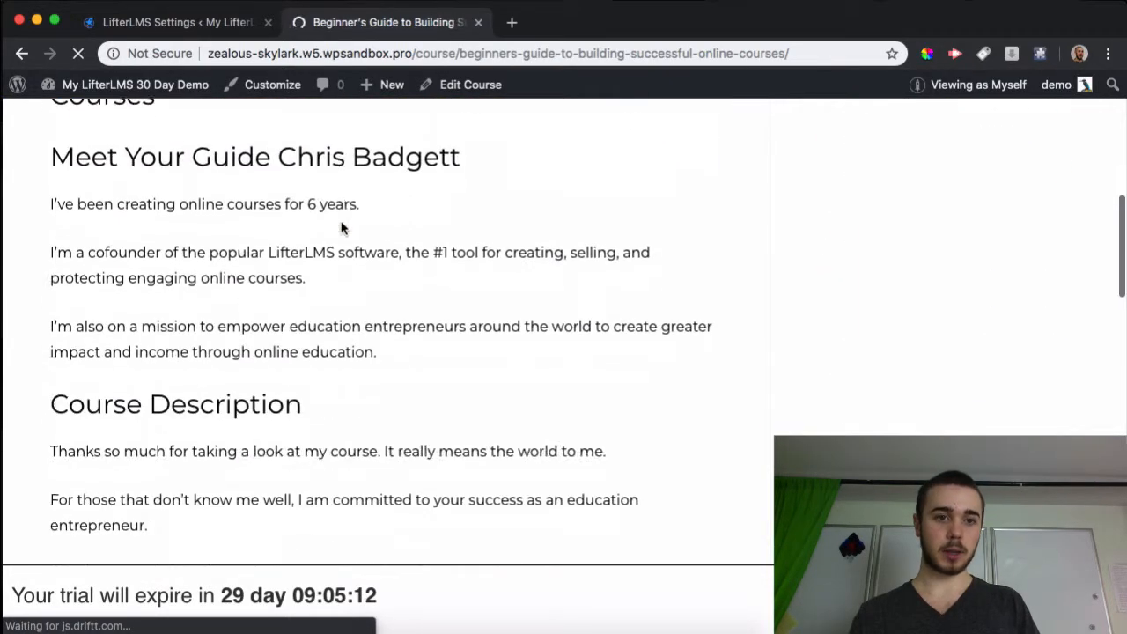
scroll(342, 228, "down", 20)
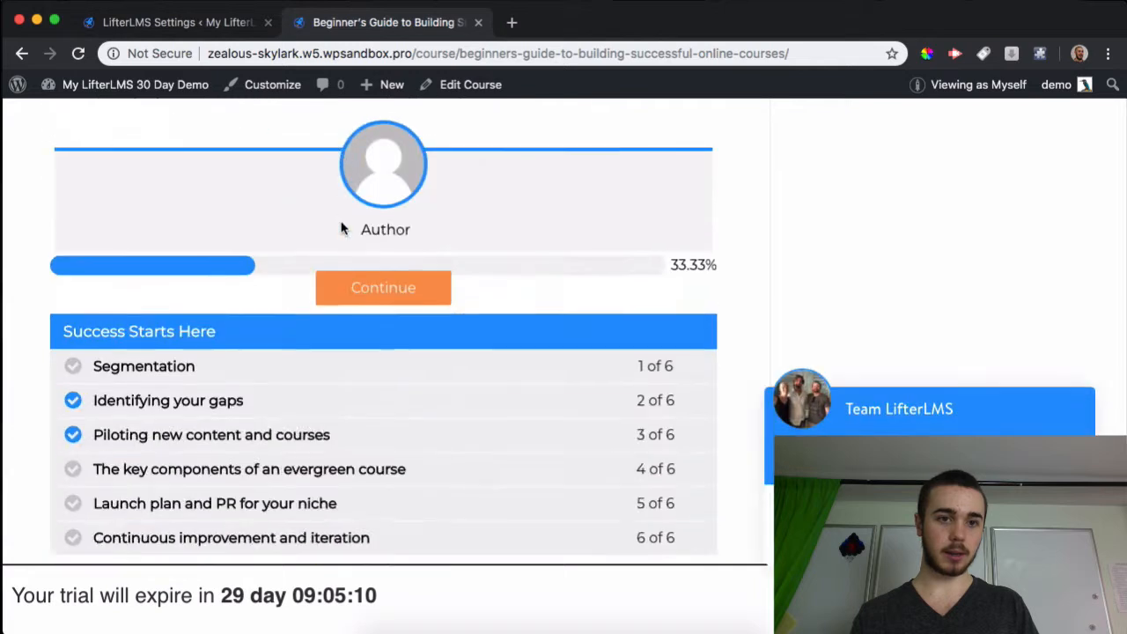
scroll(342, 229, "down", 3)
left_click(287, 248)
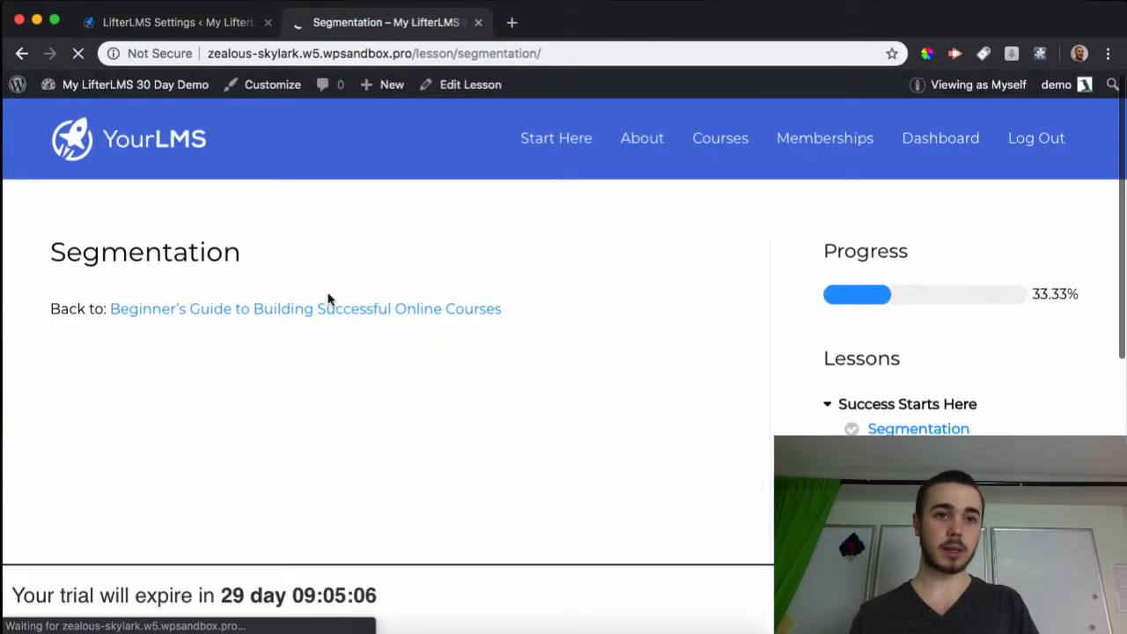
scroll(327, 300, "down", 8)
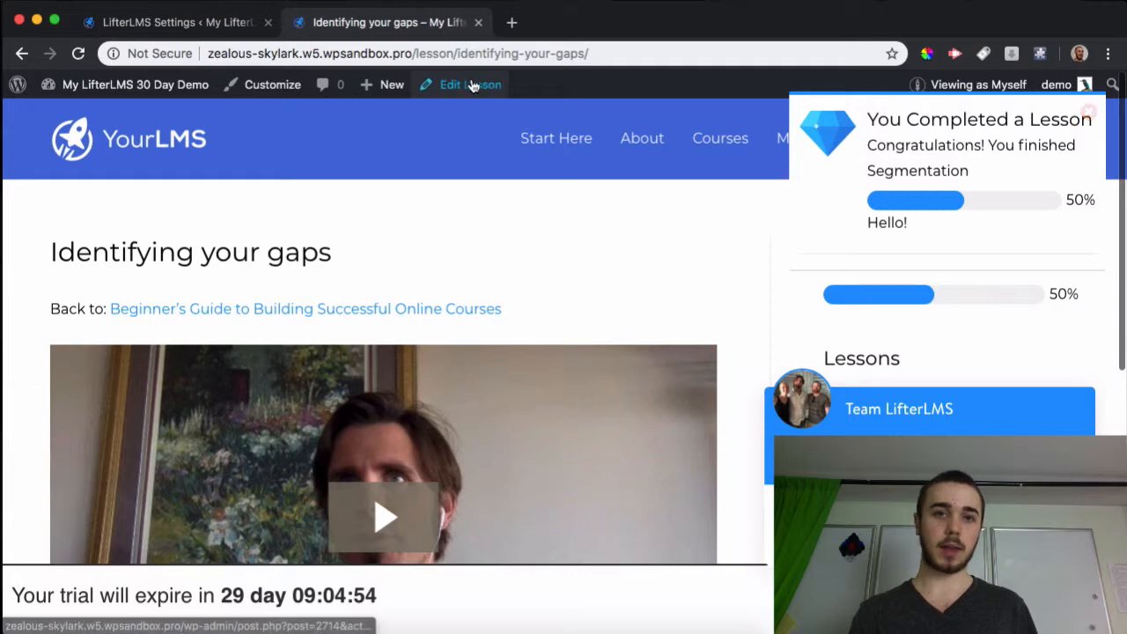
Step: Delete the "<p>Hello!</p>" line from the body of the Lesson Complete notification and save the changes
left_click(186, 23)
scroll(479, 328, "up", 5)
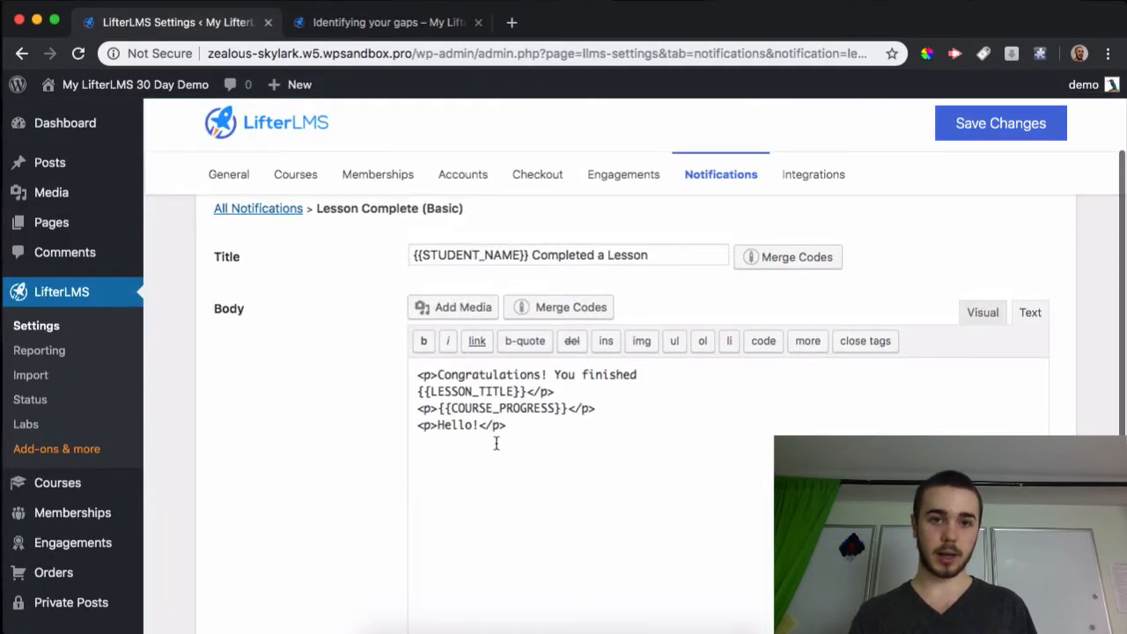
scroll(478, 431, "down", 3)
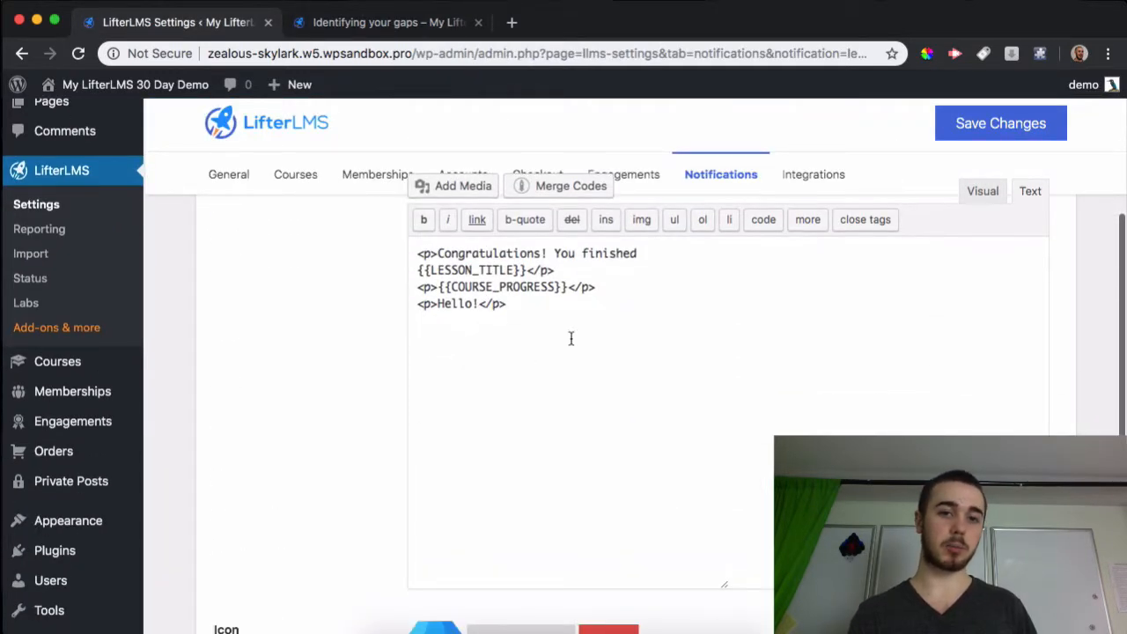
left_click(571, 341)
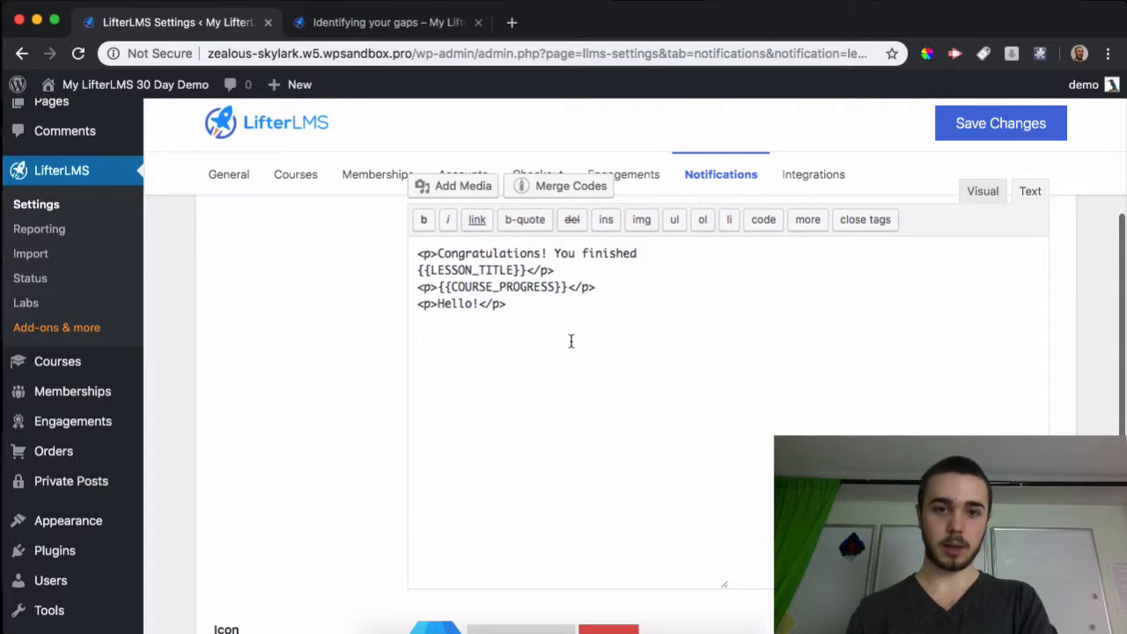
left_click_drag(431, 314, 410, 305)
key("BackSpace")
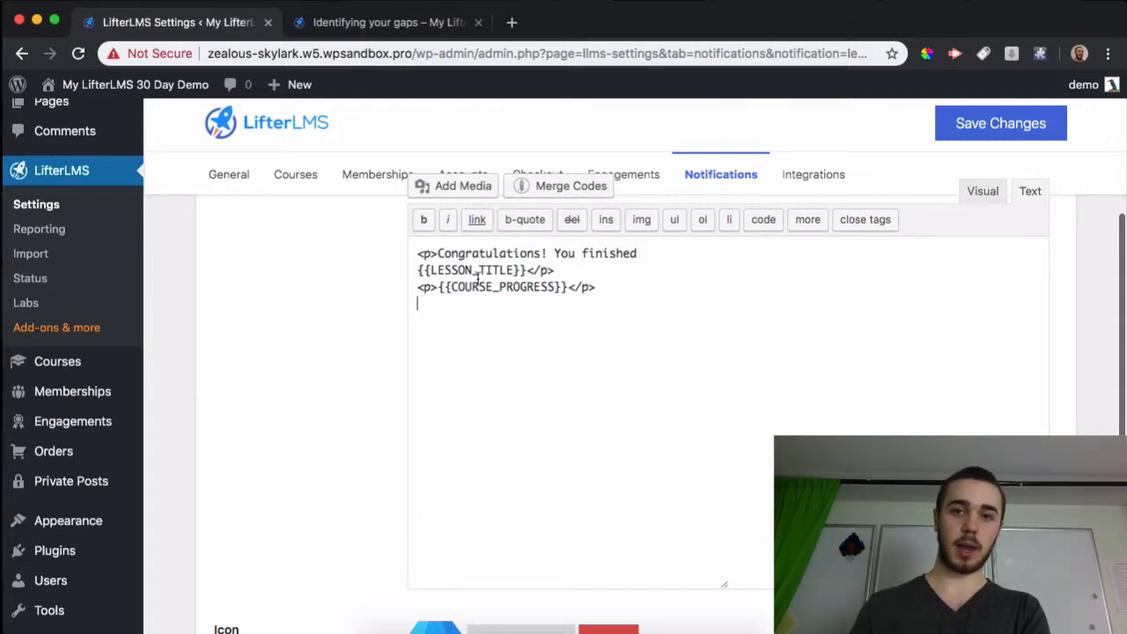
left_click(978, 123)
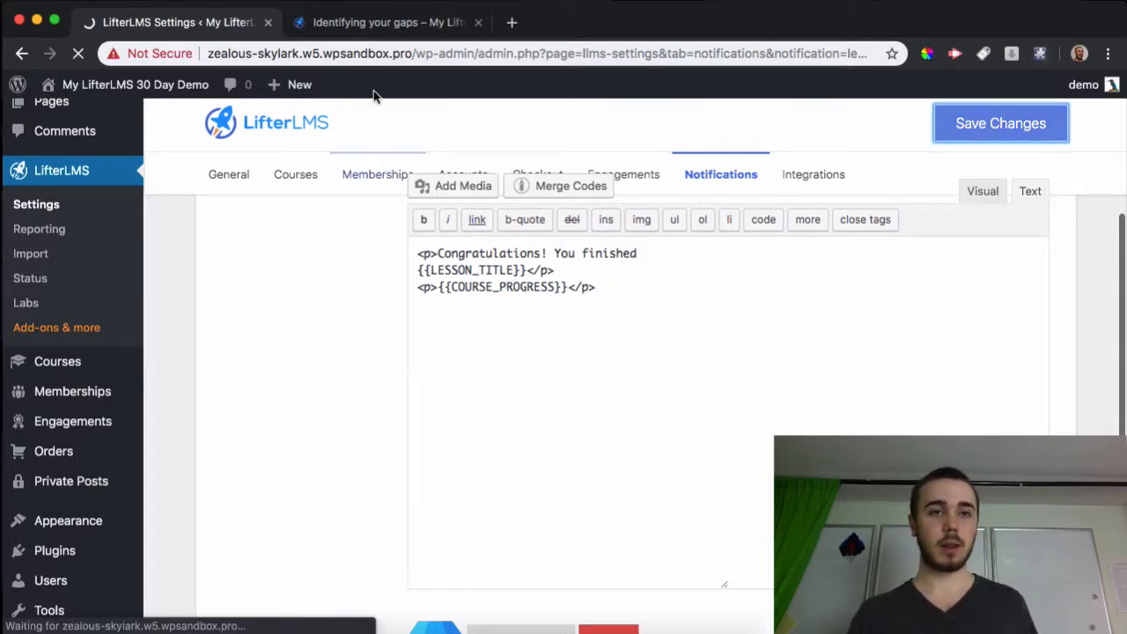
Step: Go from the Identifying your gaps lesson to the next lesson, Piloting new content and courses, and view its completion area
left_click(344, 24)
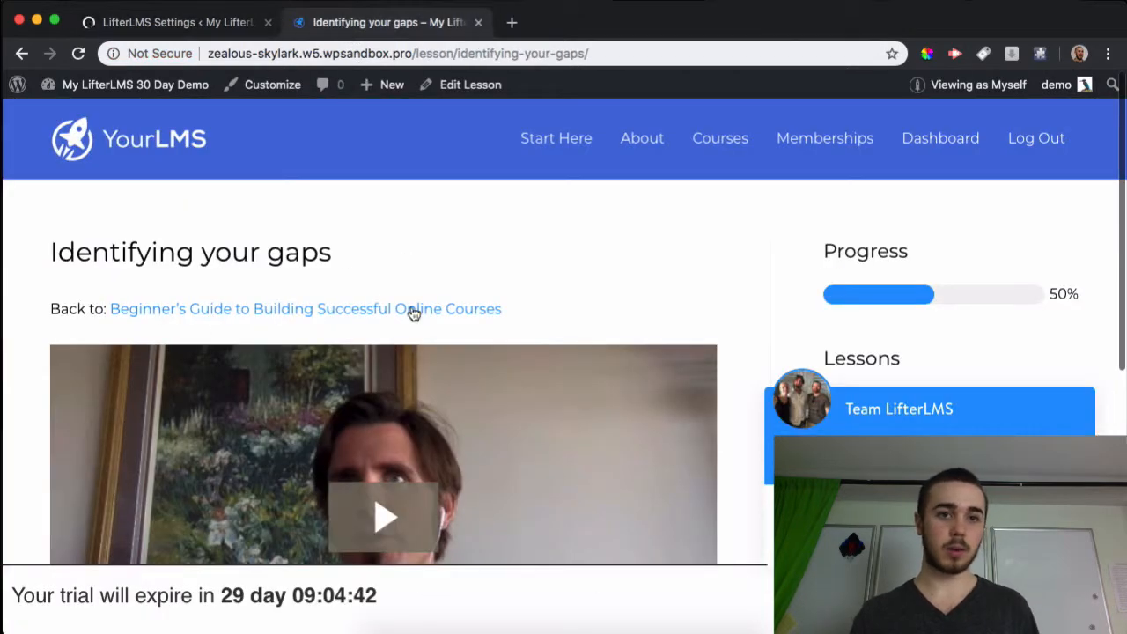
scroll(413, 313, "down", 5)
left_click(569, 372)
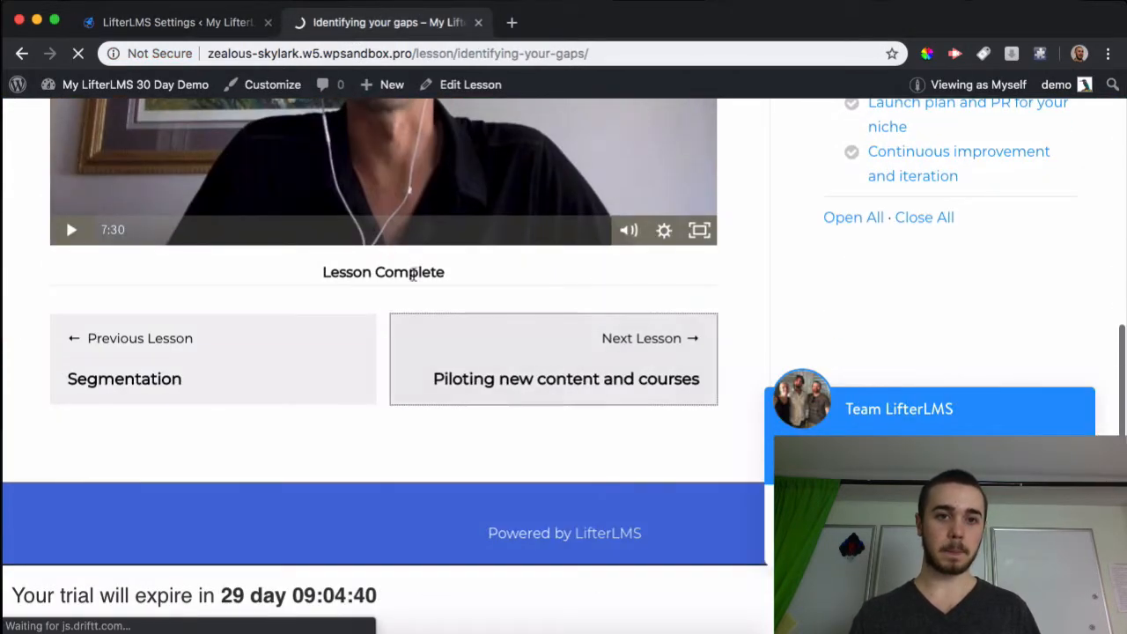
scroll(499, 357, "down", 5)
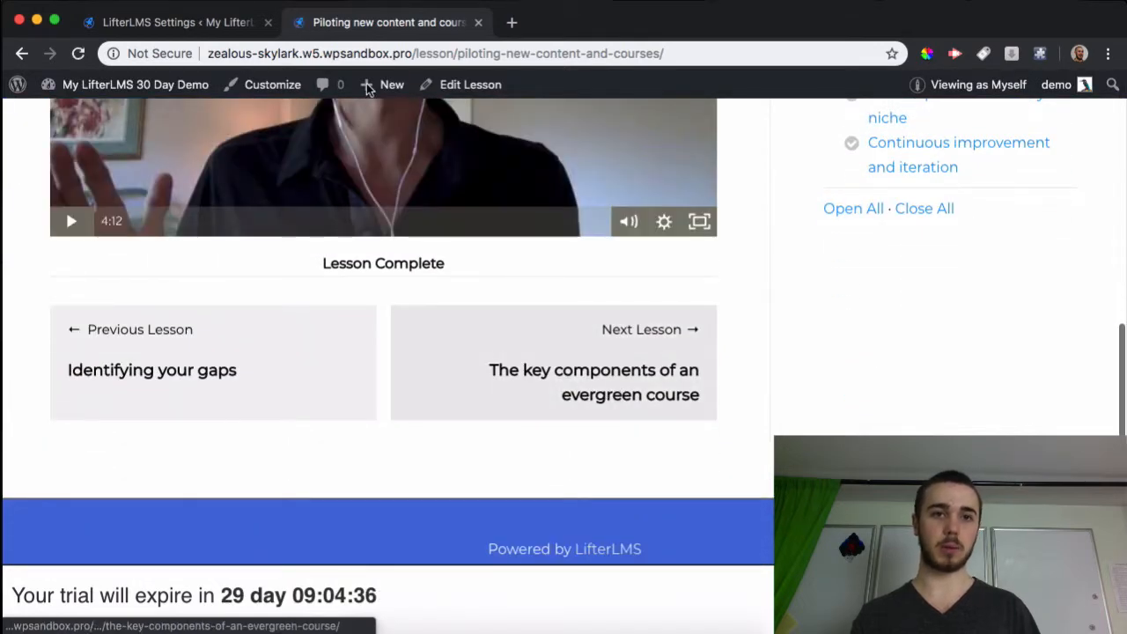
Step: Save the Lesson Complete notification settings again and return to the Piloting new content and courses lesson
left_click(176, 22)
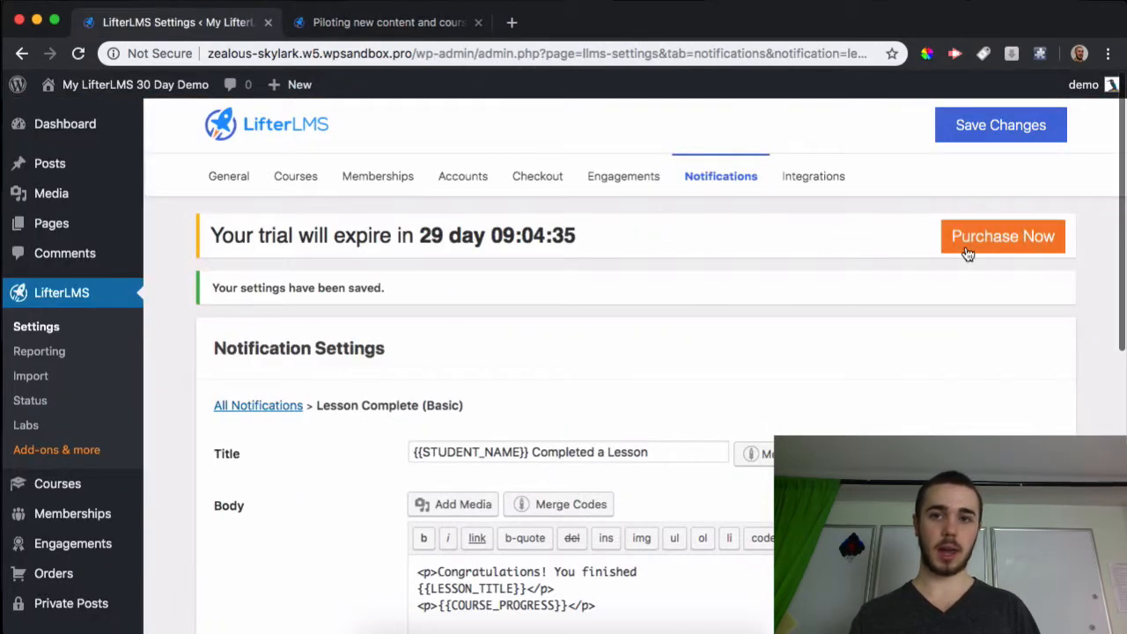
left_click(994, 137)
left_click(317, 22)
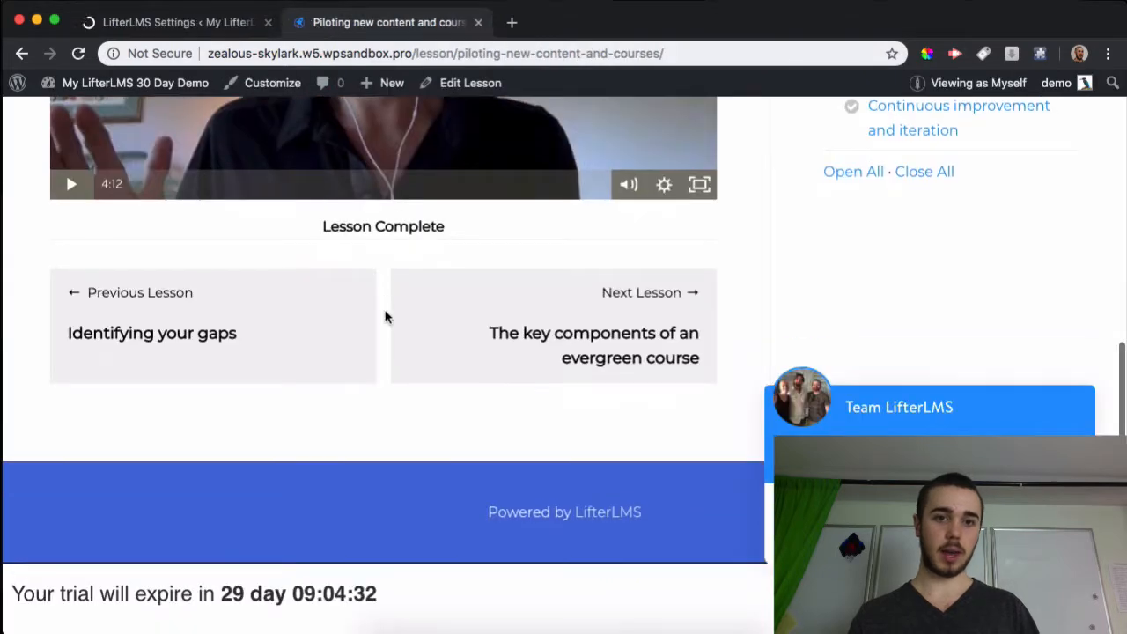
Step: Go to the next lesson, The key components of an evergreen course, and mark it complete
left_click(491, 330)
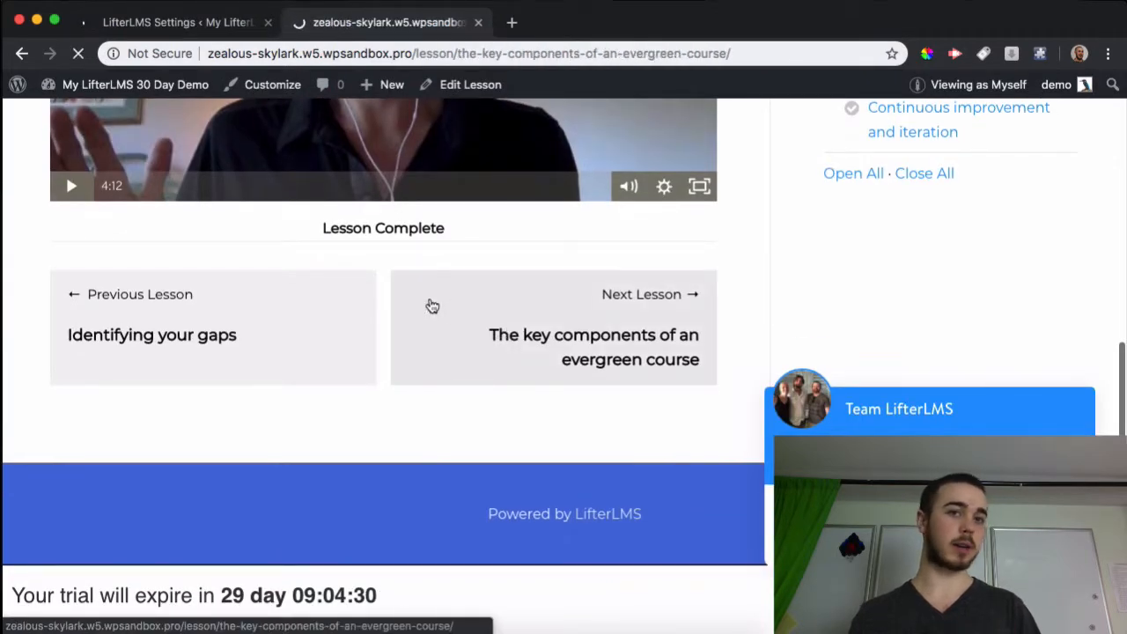
scroll(423, 335, "down", 10)
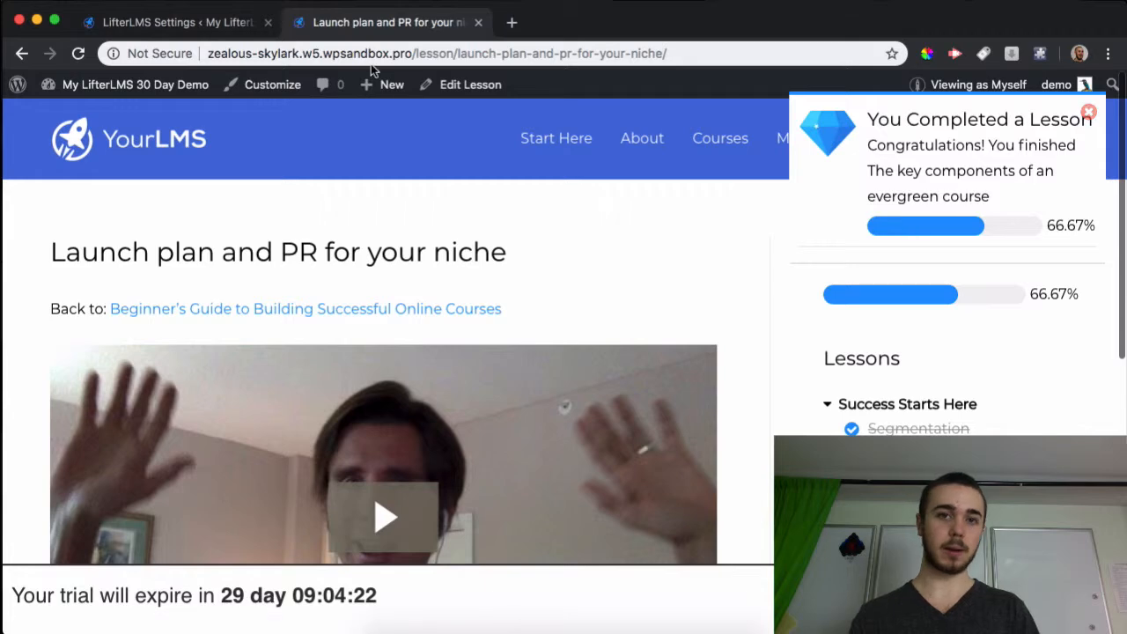
Step: Return to the basic Lesson Complete notification settings, turn off the Student subscriber and save the changes
left_click(141, 22)
scroll(605, 432, "down", 10)
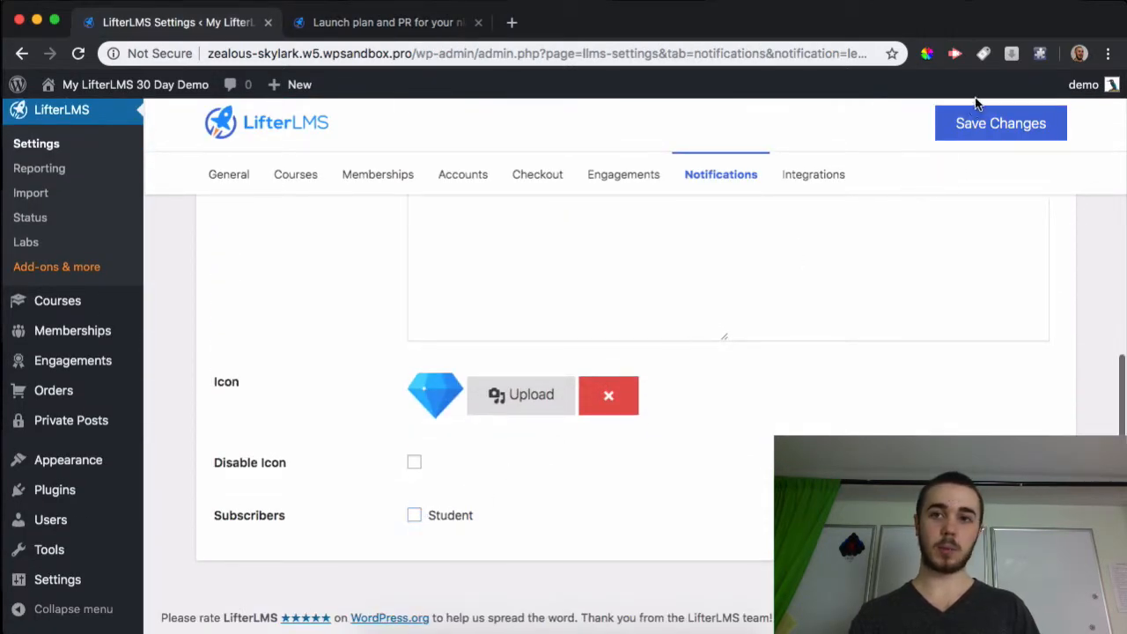
left_click(971, 130)
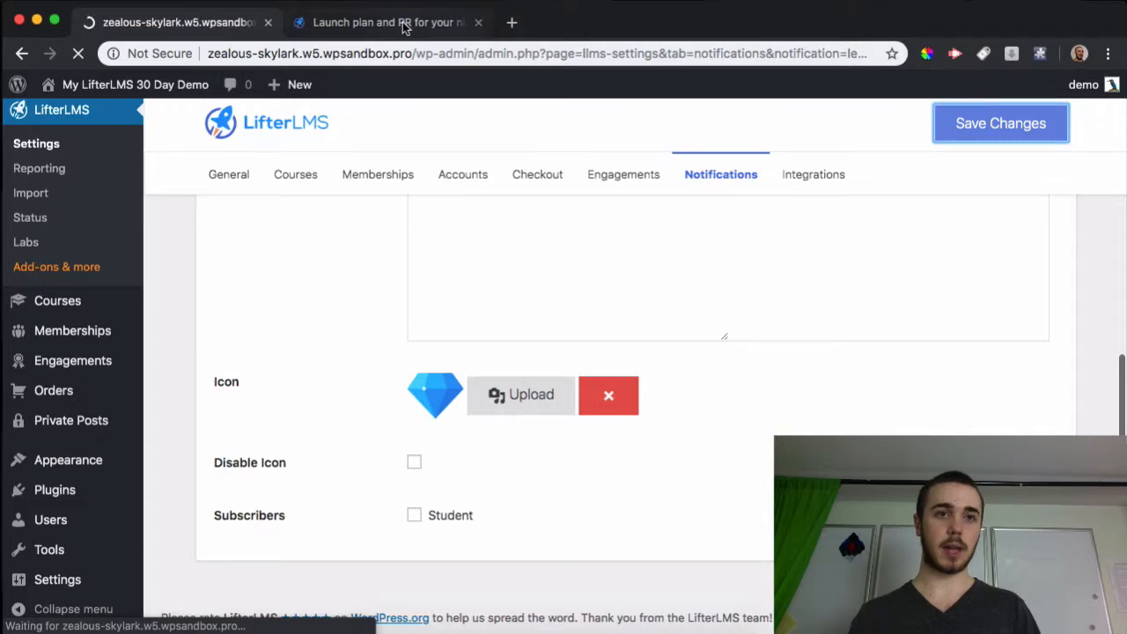
Step: Mark the Launch plan and PR for your niche lesson complete and check the following lesson page for a notification
left_click(417, 24)
scroll(587, 363, "down", 5)
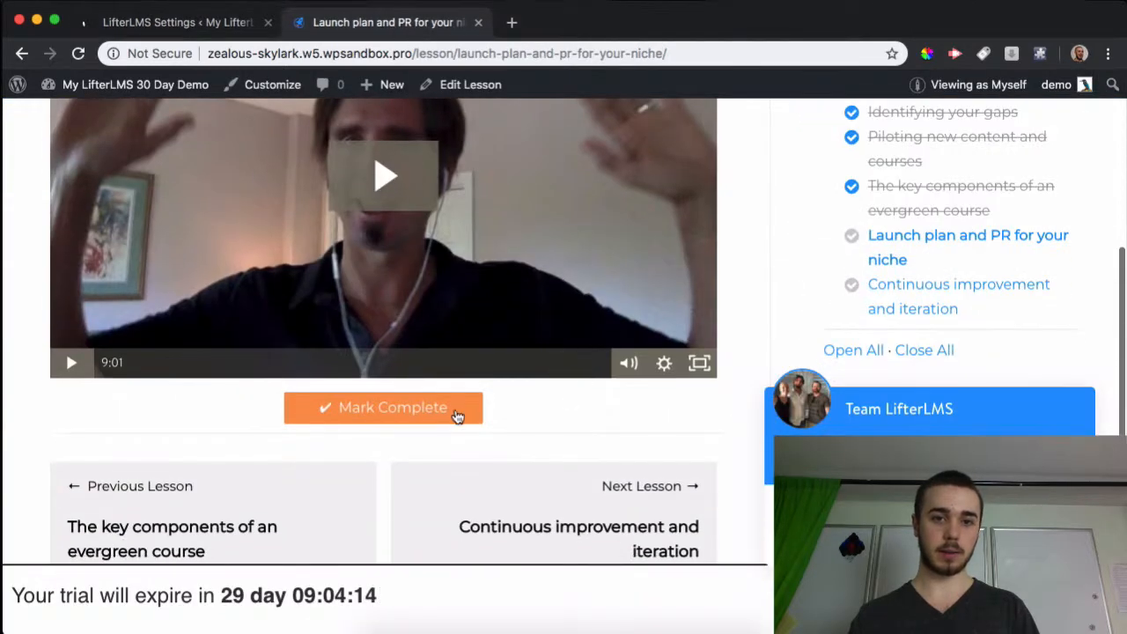
left_click(428, 410)
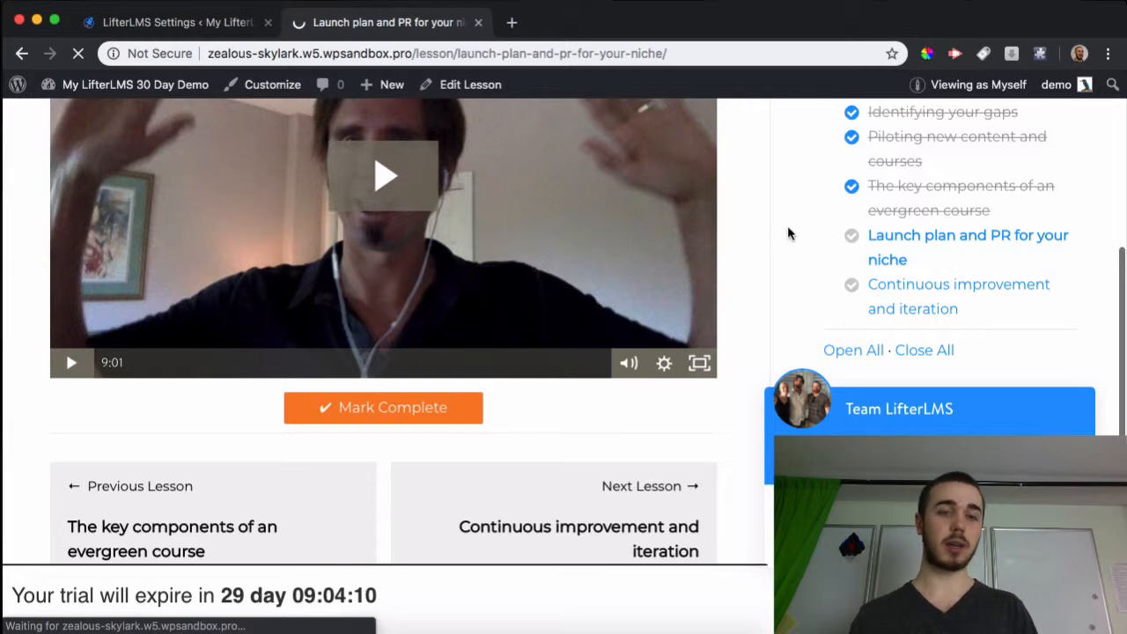
scroll(788, 233, "down", 3)
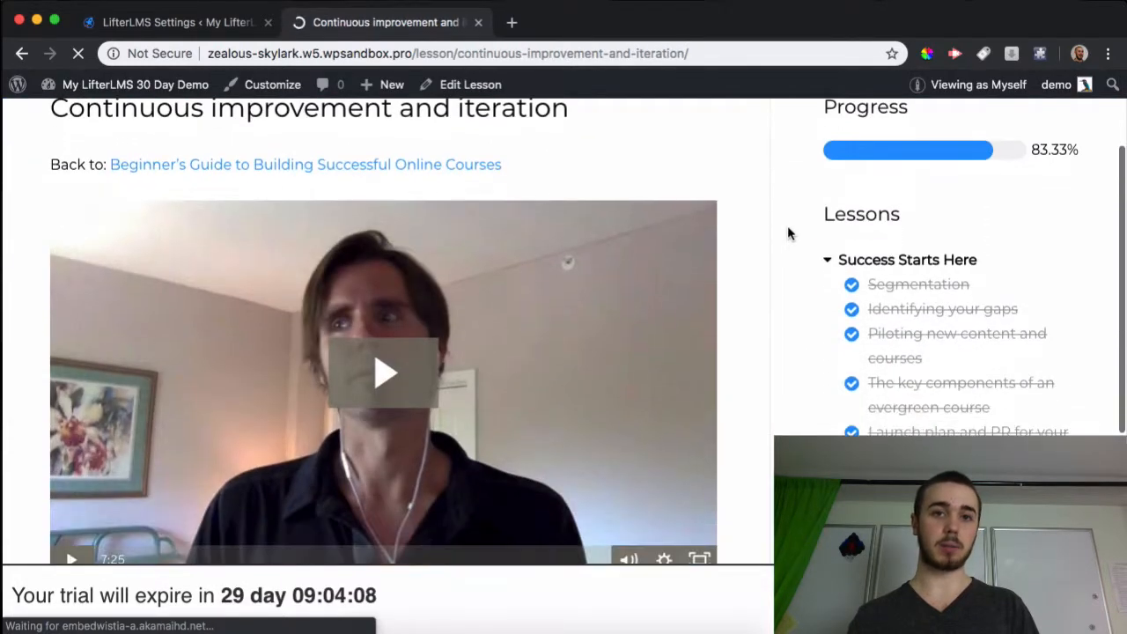
scroll(789, 233, "down", 3)
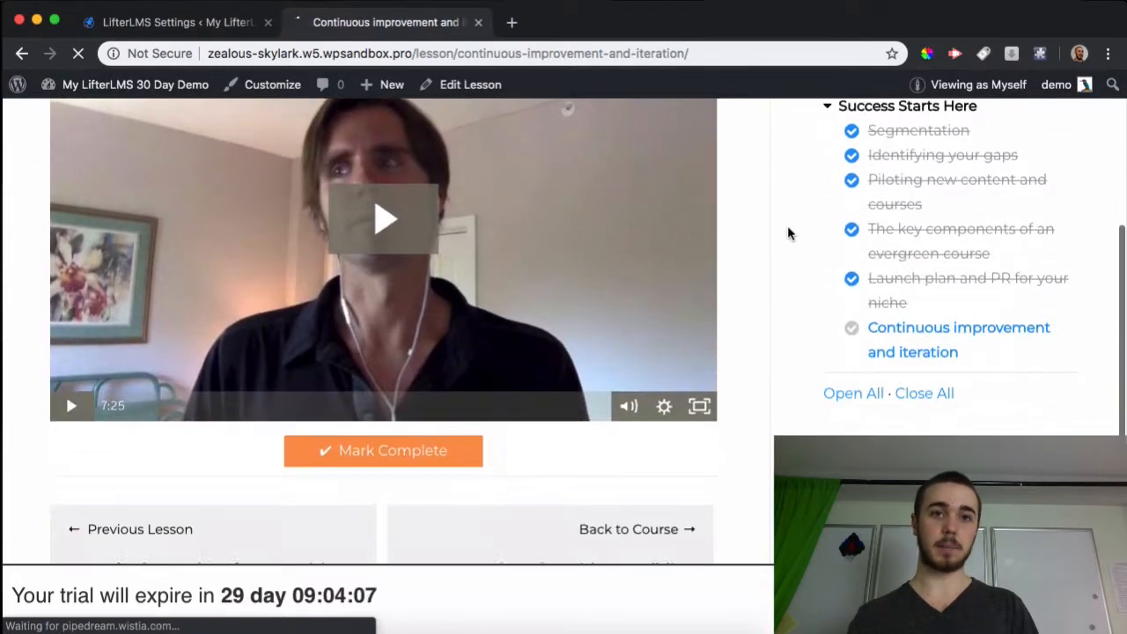
Step: Return to the LifterLMS settings and look through the full list of notifications with their Basic and Email types
left_click(185, 23)
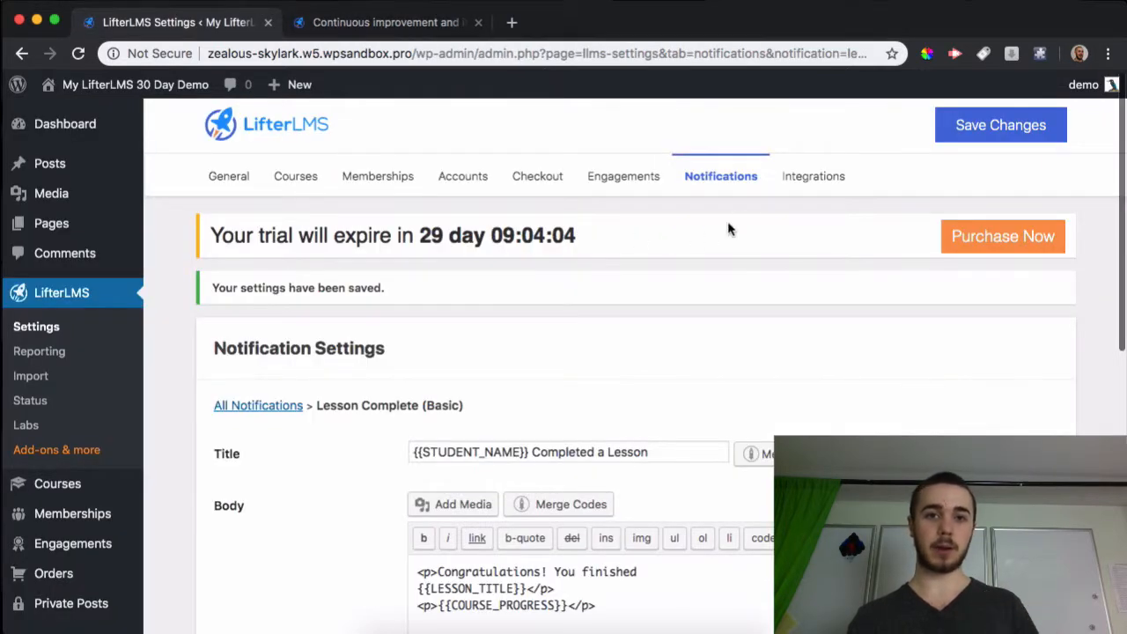
left_click(719, 195)
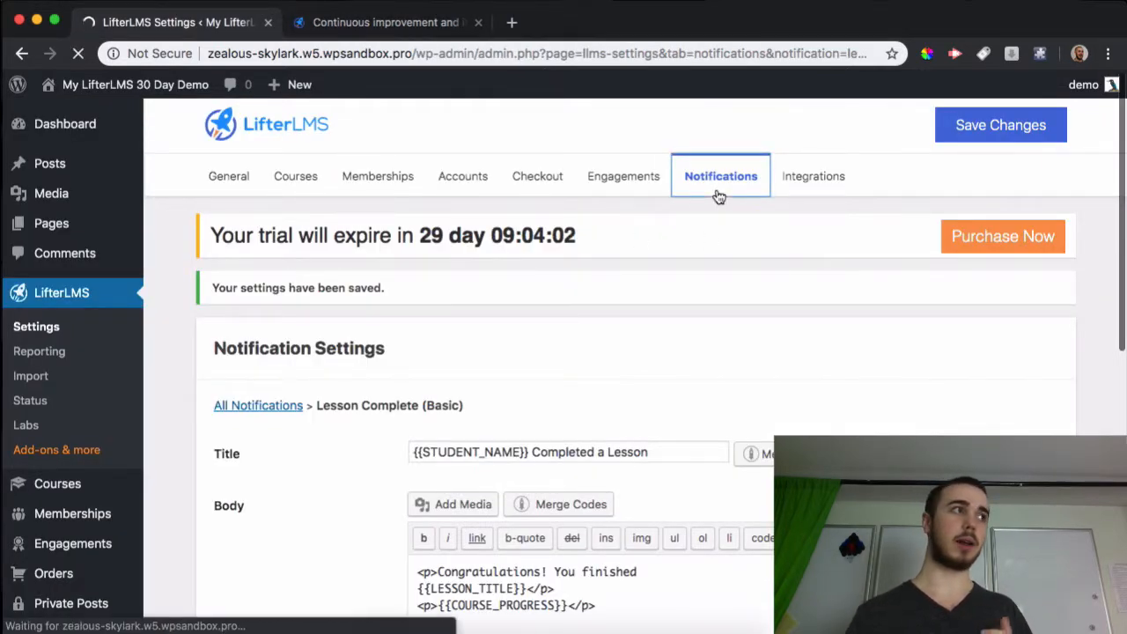
scroll(402, 411, "down", 10)
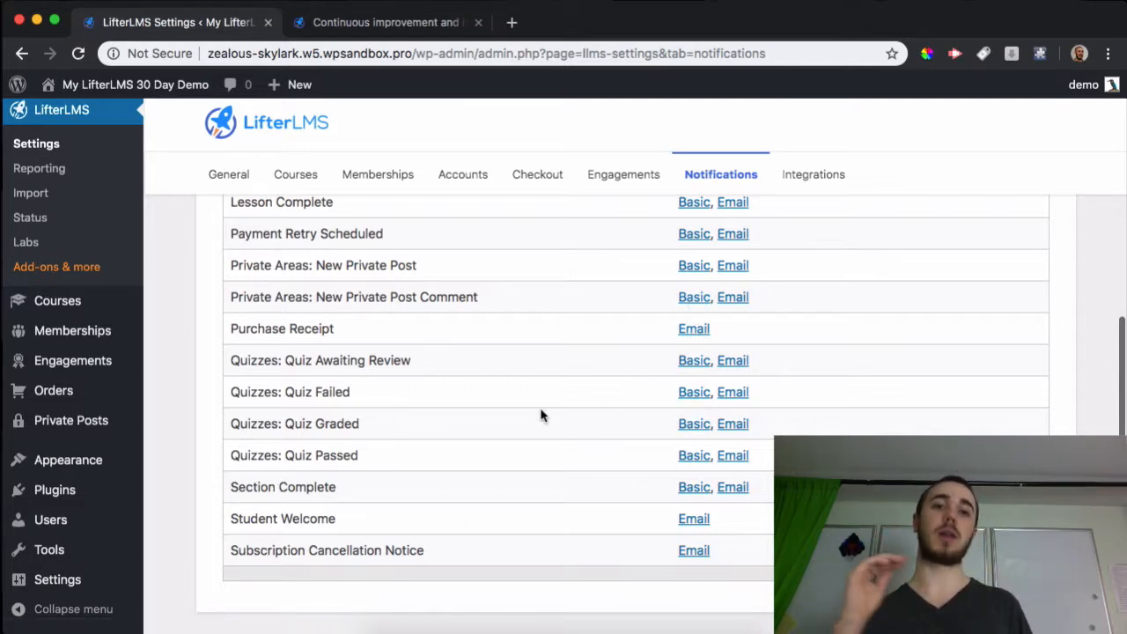
scroll(665, 453, "up", 5)
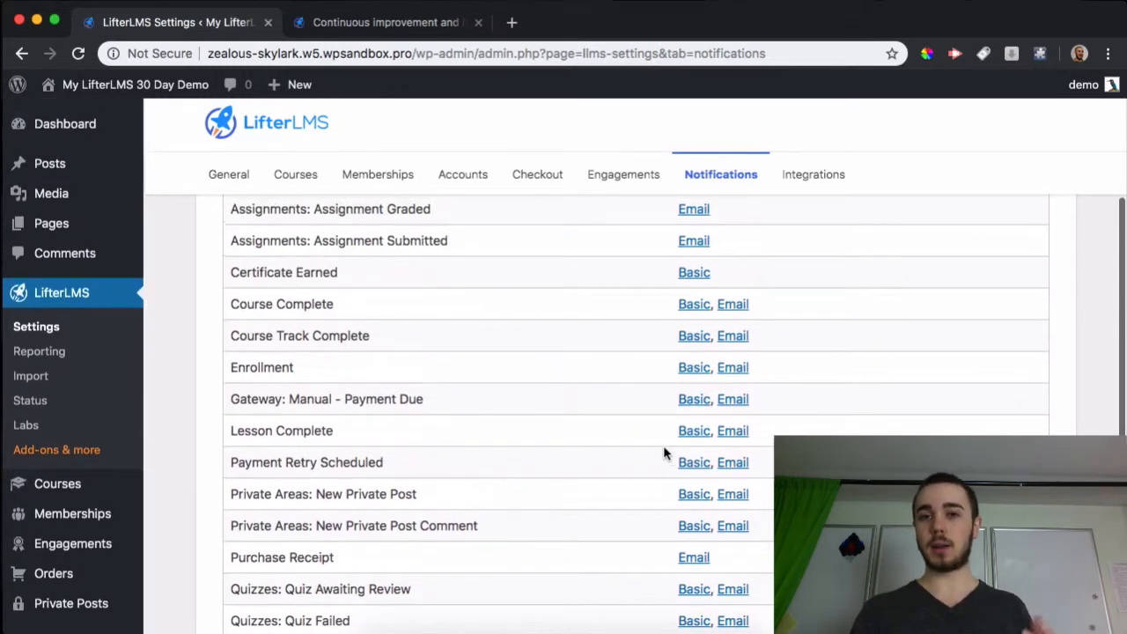
scroll(665, 453, "down", 3)
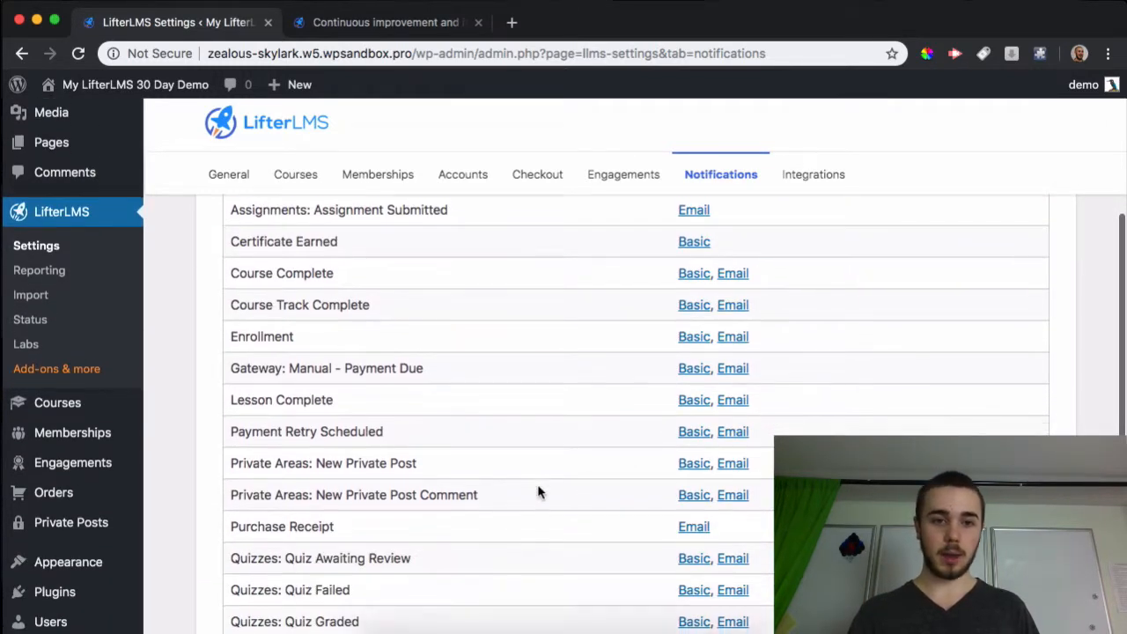
Step: Open the Lesson Complete email notification and review its subject, heading, body and subscriber options
left_click(742, 365)
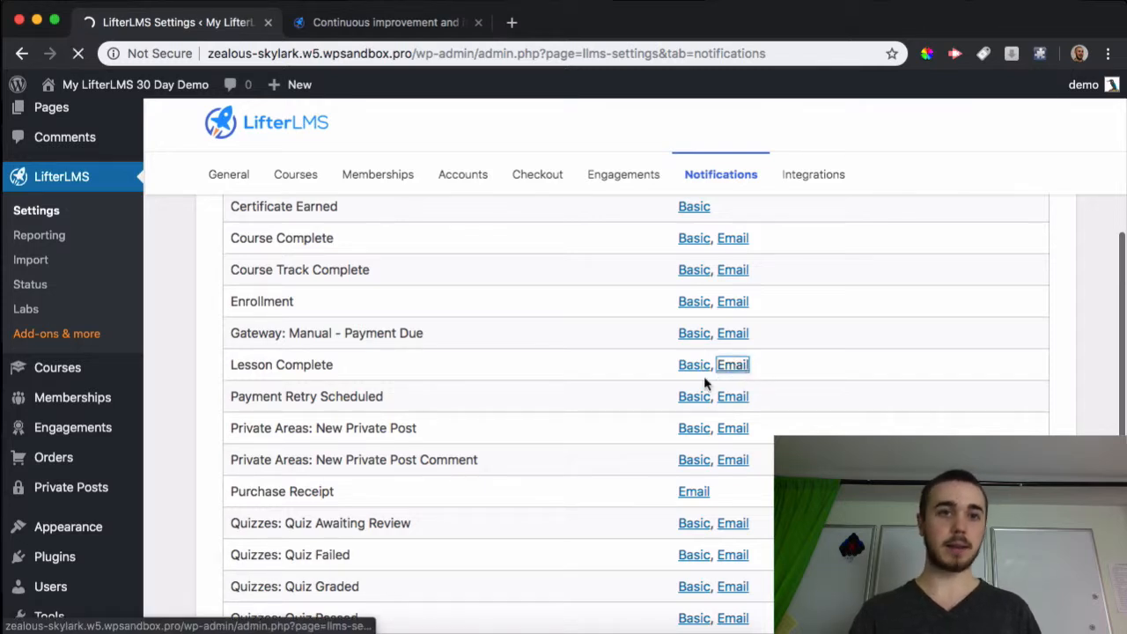
scroll(471, 364, "down", 3)
scroll(472, 362, "down", 1)
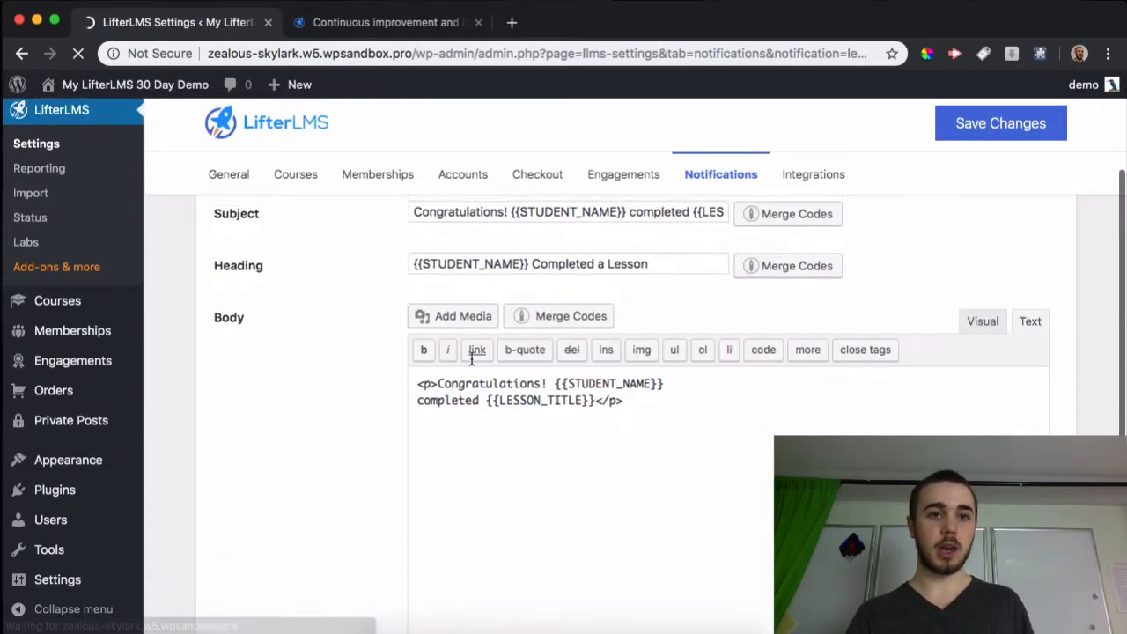
scroll(461, 248, "down", 5)
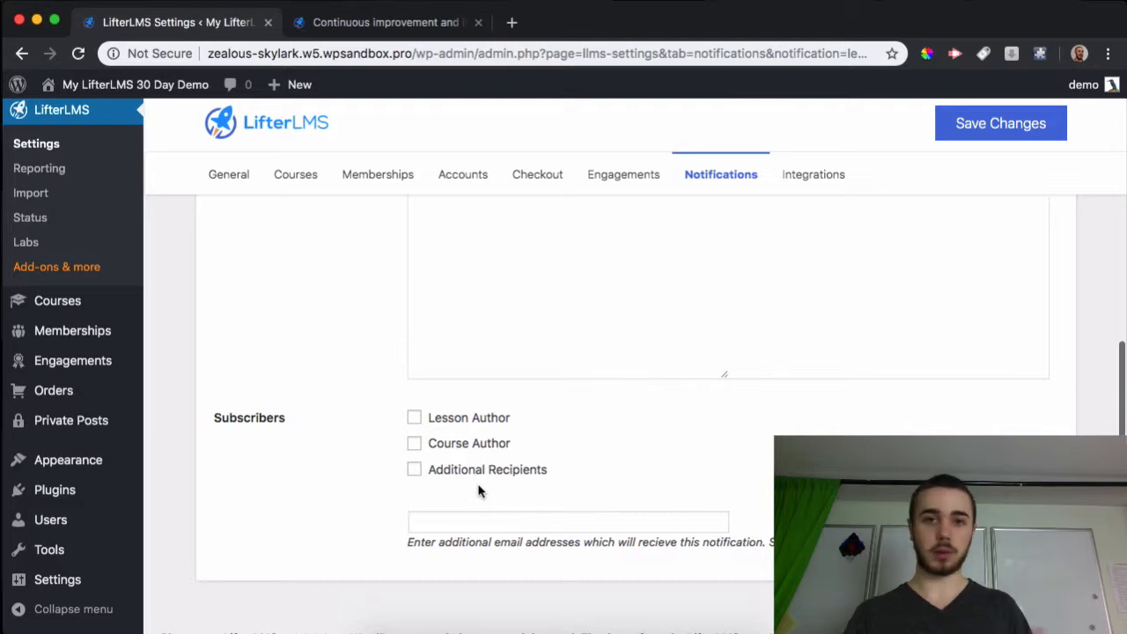
scroll(478, 491, "up", 5)
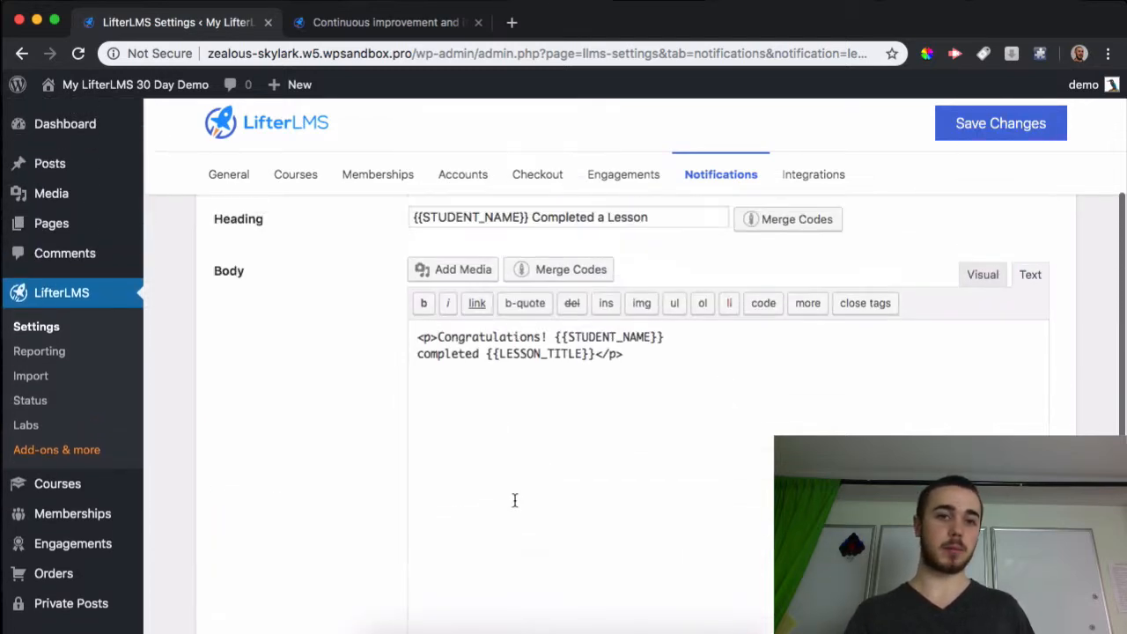
scroll(516, 501, "up", 3)
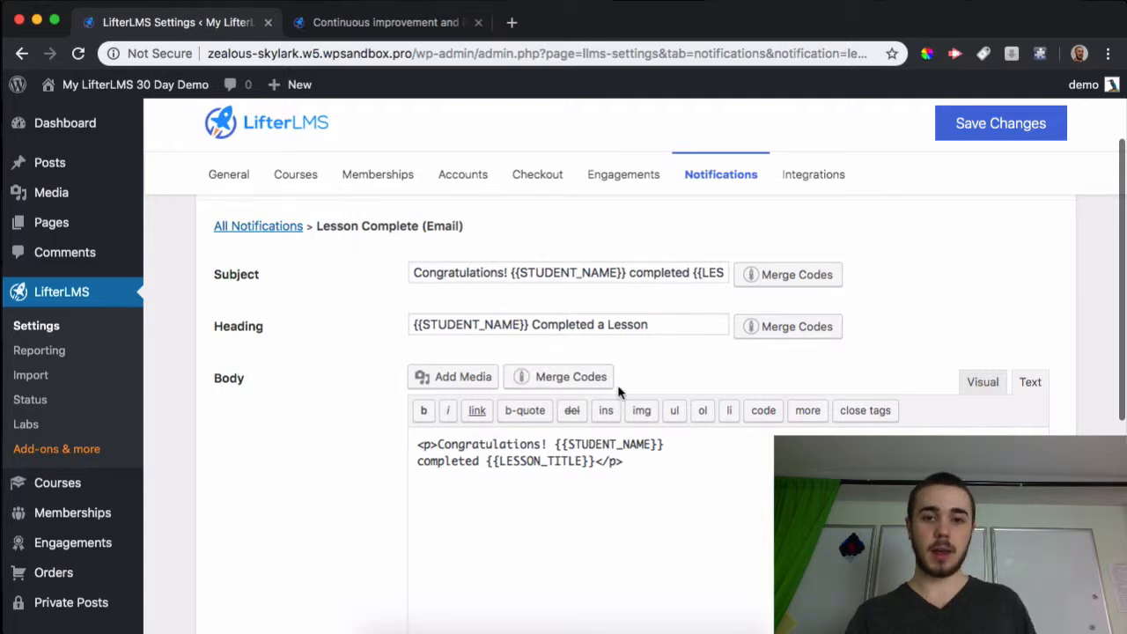
Step: Go back to the notifications list and open the Purchase Receipt email settings at the subscriber and test options
left_click(721, 174)
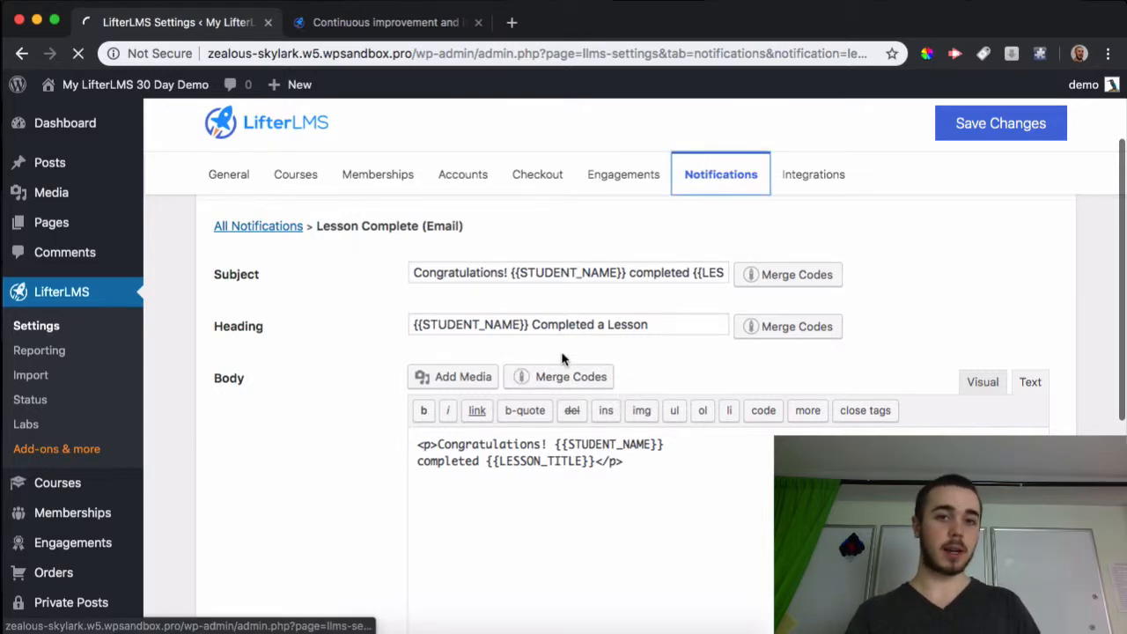
scroll(382, 377, "down", 2)
scroll(378, 433, "down", 5)
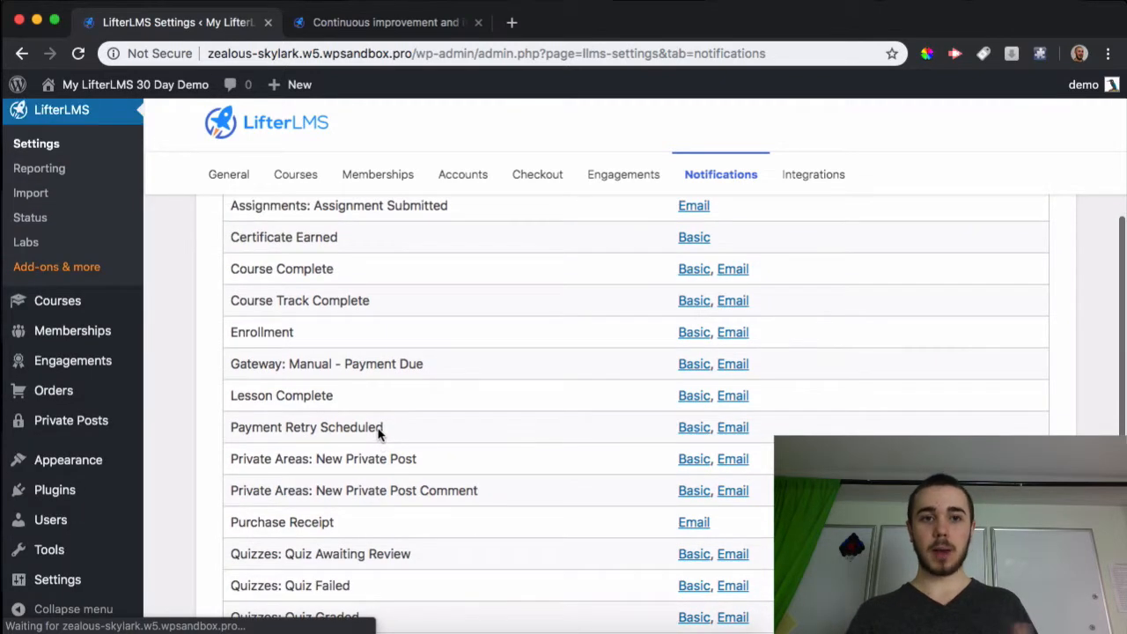
scroll(379, 432, "down", 2)
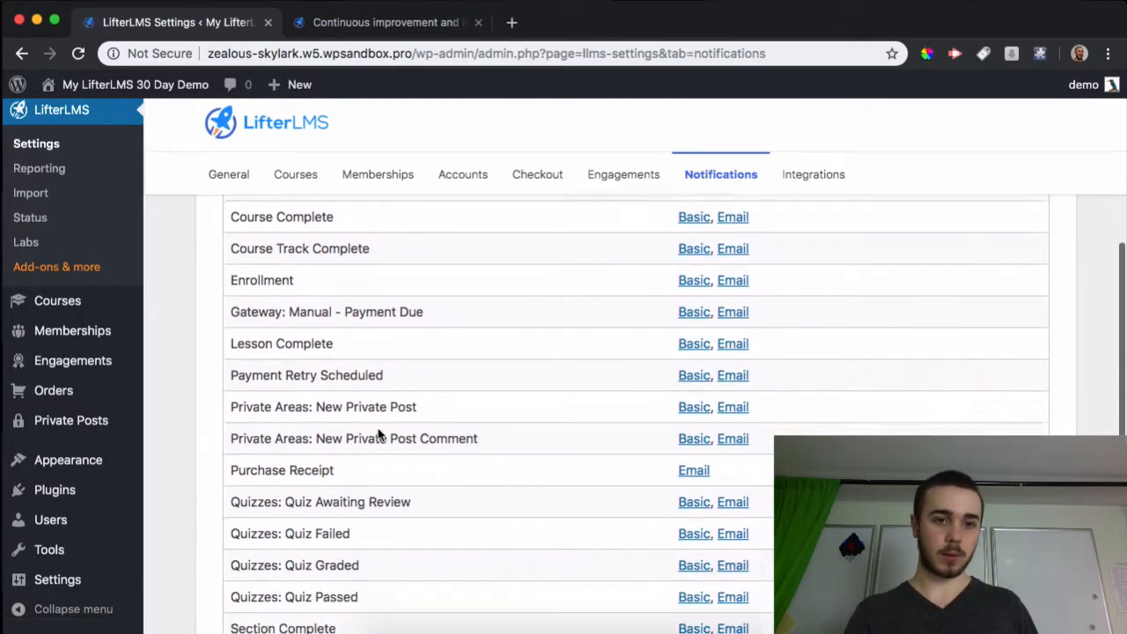
left_click(692, 462)
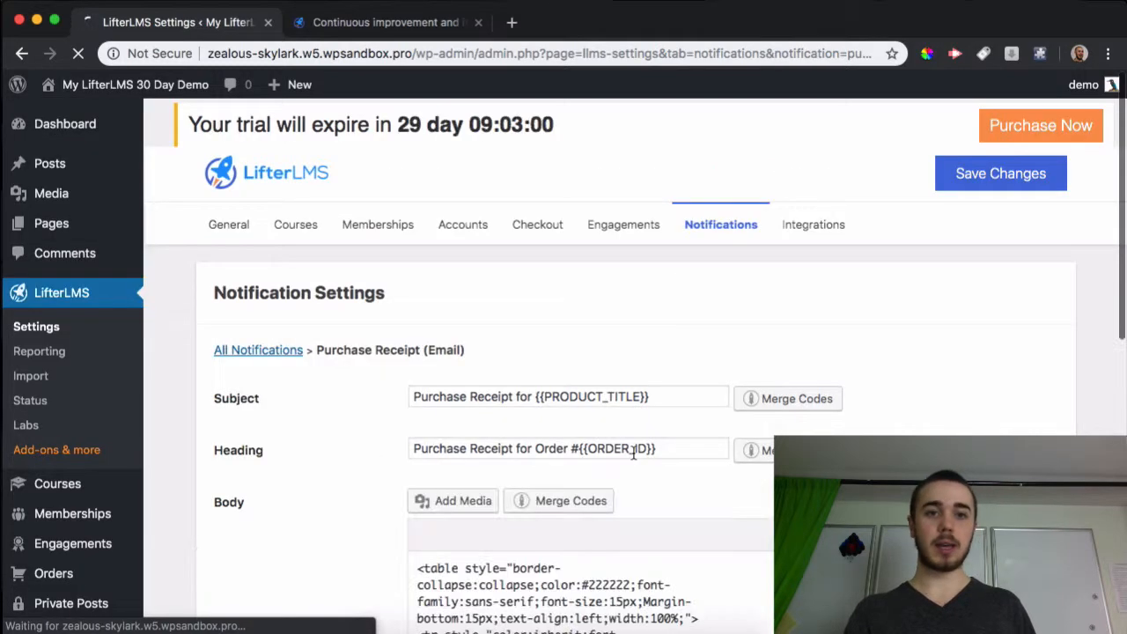
scroll(632, 453, "down", 5)
scroll(633, 453, "down", 6)
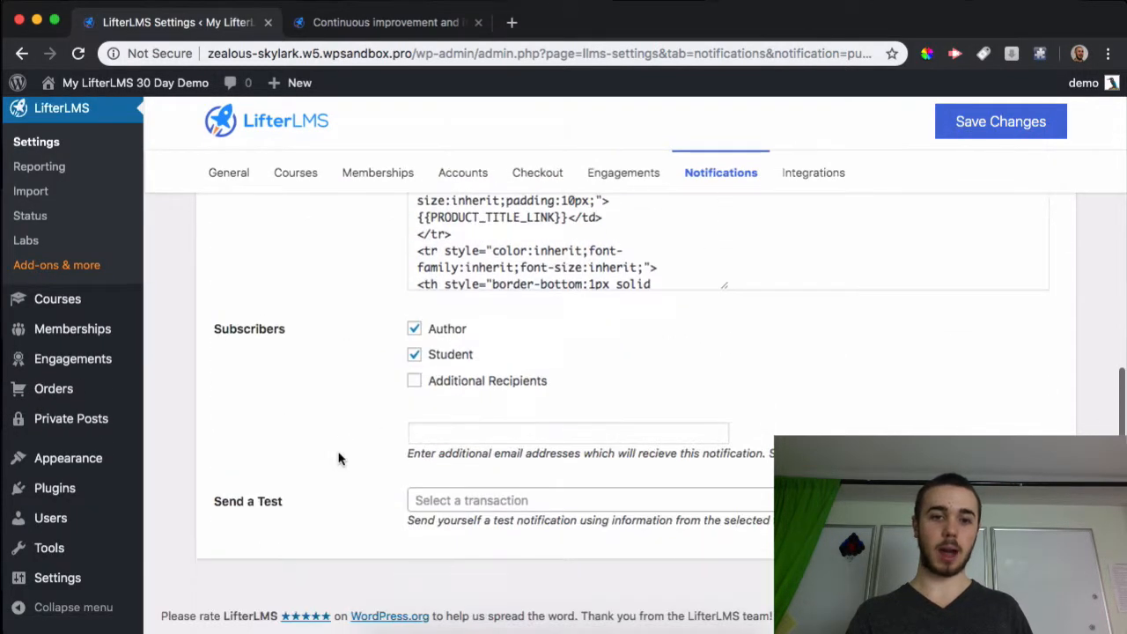
Step: Enable Additional Recipients as a subscriber of the Purchase Receipt email and review the email's body
left_click(440, 434)
left_click(380, 434)
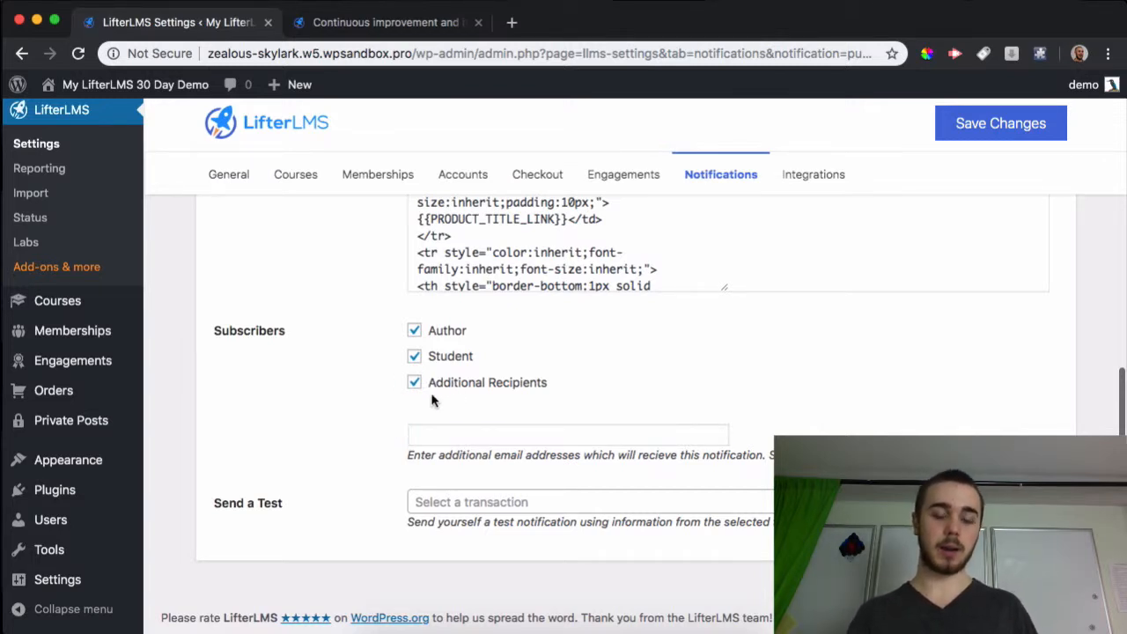
scroll(448, 392, "up", 3)
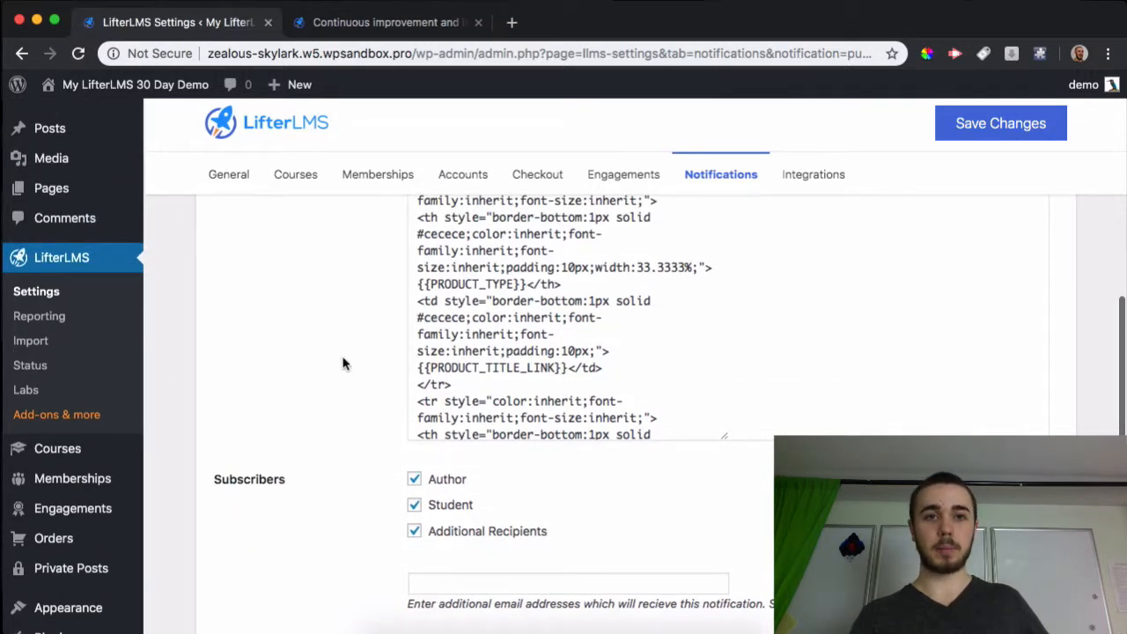
scroll(344, 362, "up", 2)
scroll(344, 362, "down", 3)
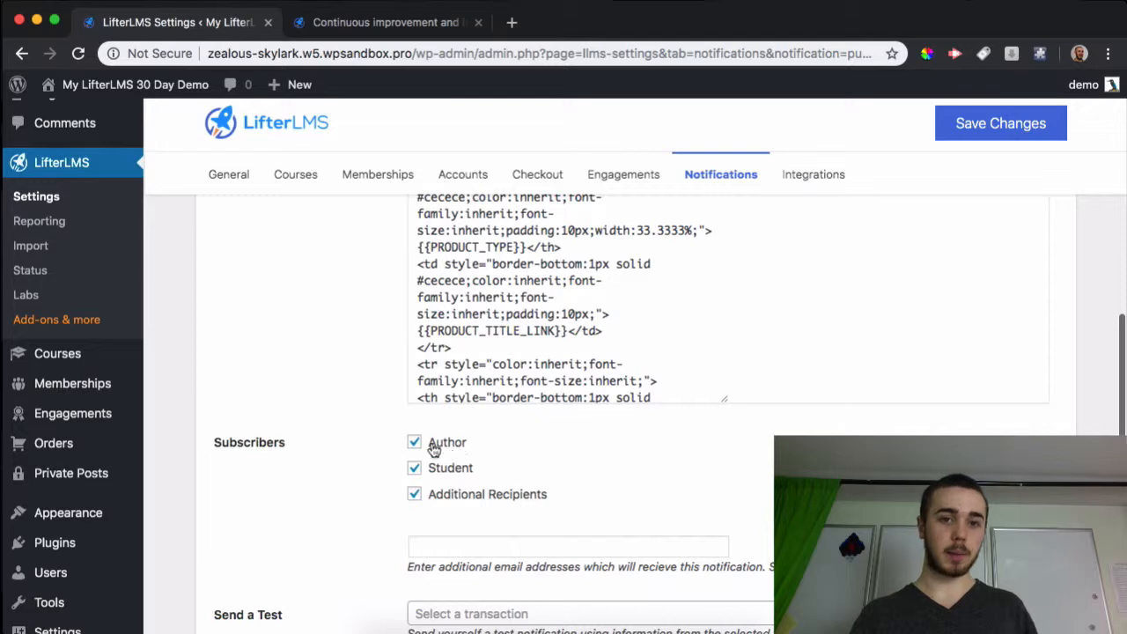
scroll(434, 471, "up", 6)
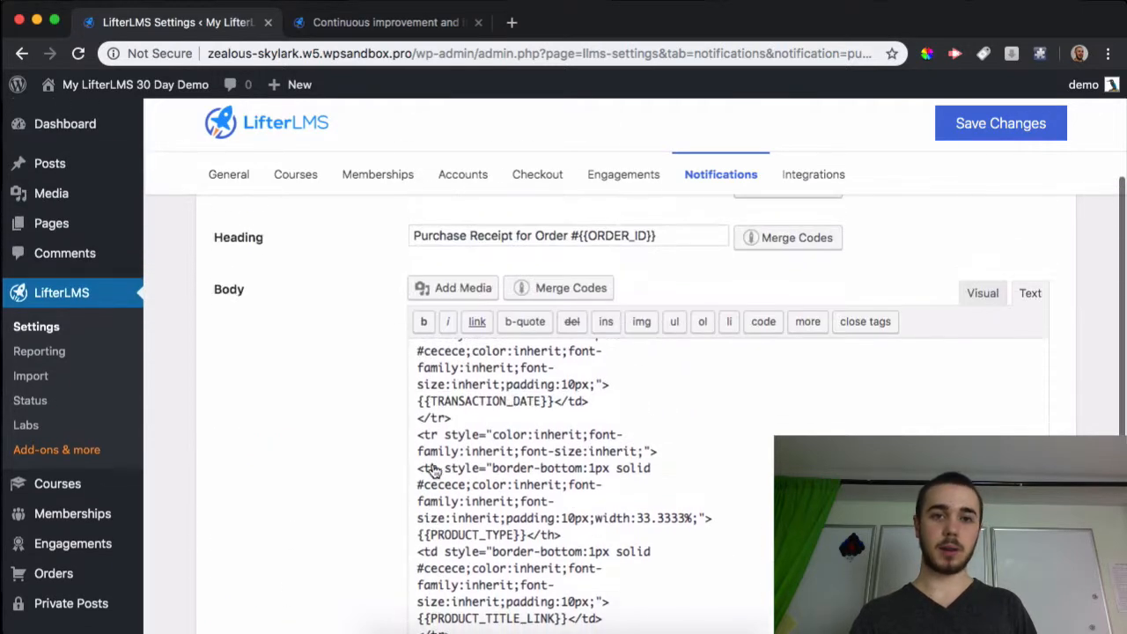